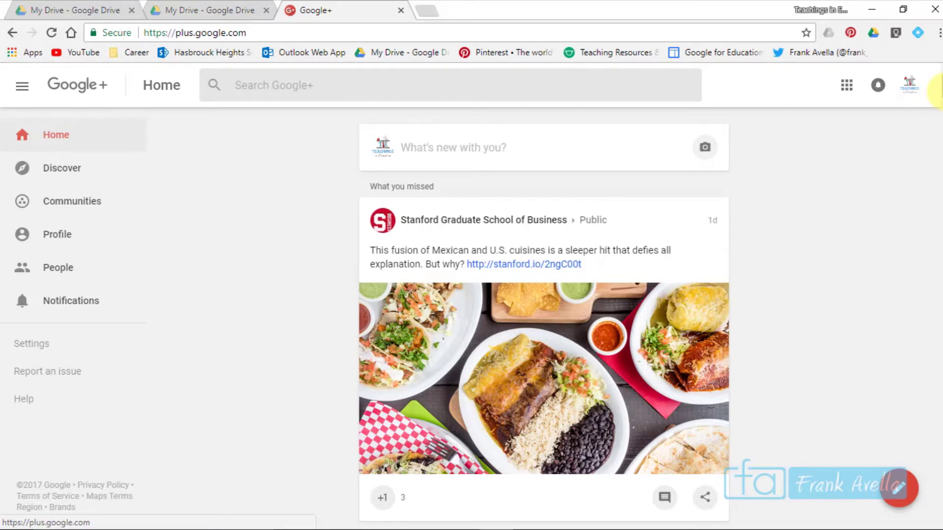
Reshare the National Geographic Education map post and choose a collection for it
{"action": "left_click_drag", "start_coordinate": [939, 91], "coordinate": [938, 140]}
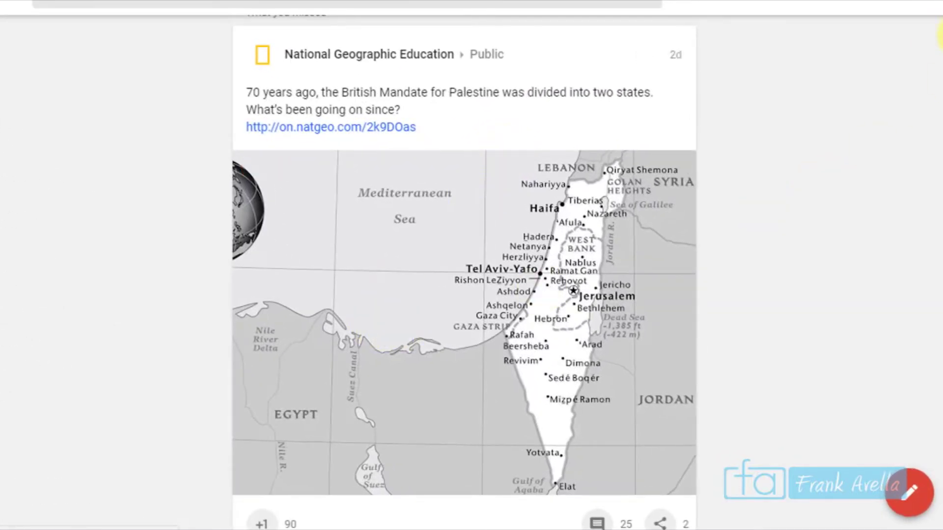
{"action": "scroll", "coordinate": [682, 324], "scroll_direction": "down", "scroll_amount": 3}
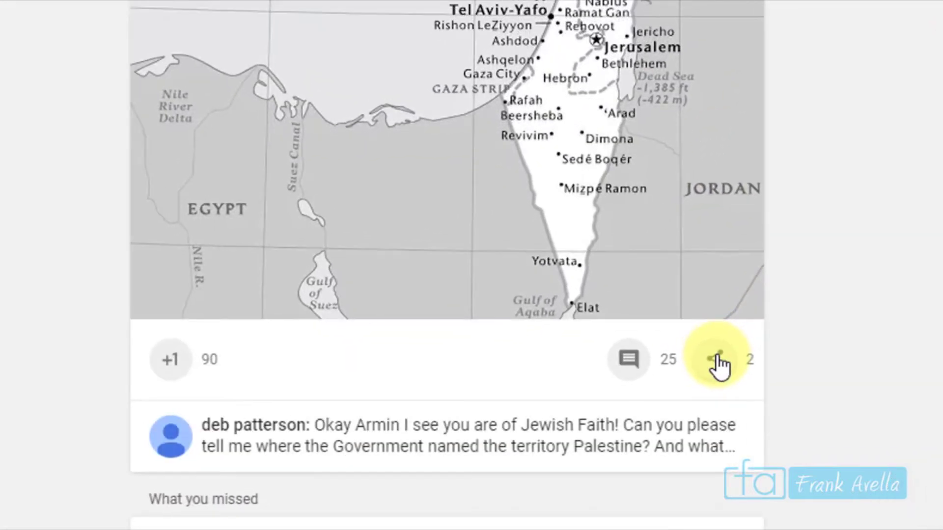
{"action": "left_click", "coordinate": [718, 363]}
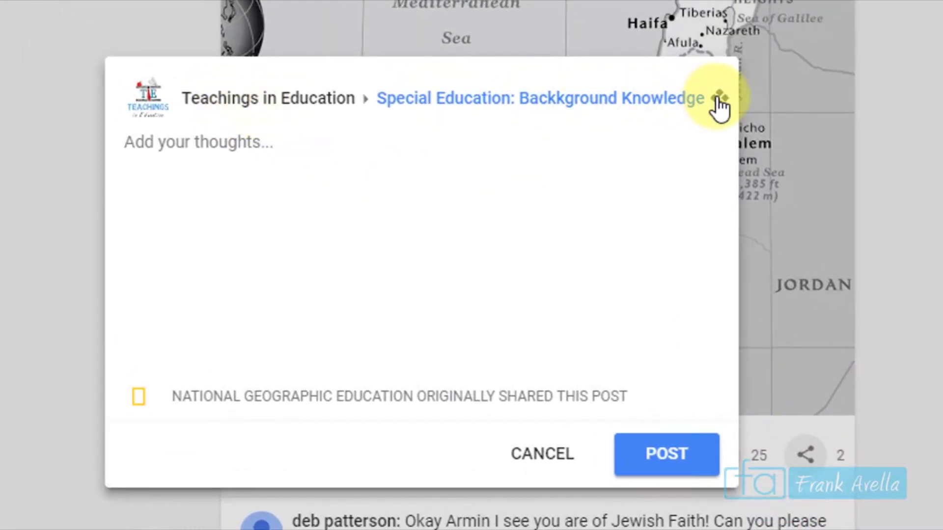
{"action": "left_click", "coordinate": [719, 106]}
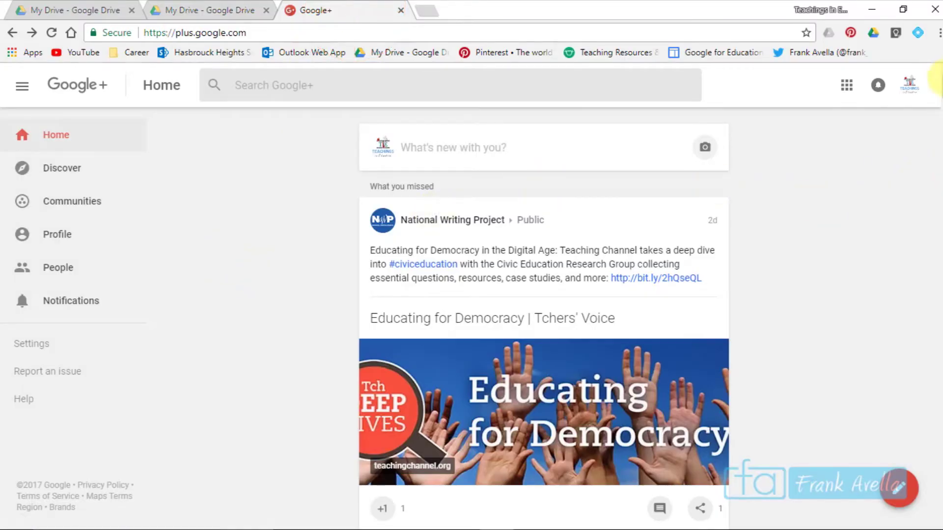
Follow the commenter on the National Geographic perovskite rock post from her profile card
{"action": "left_click_drag", "start_coordinate": [939, 79], "coordinate": [939, 312]}
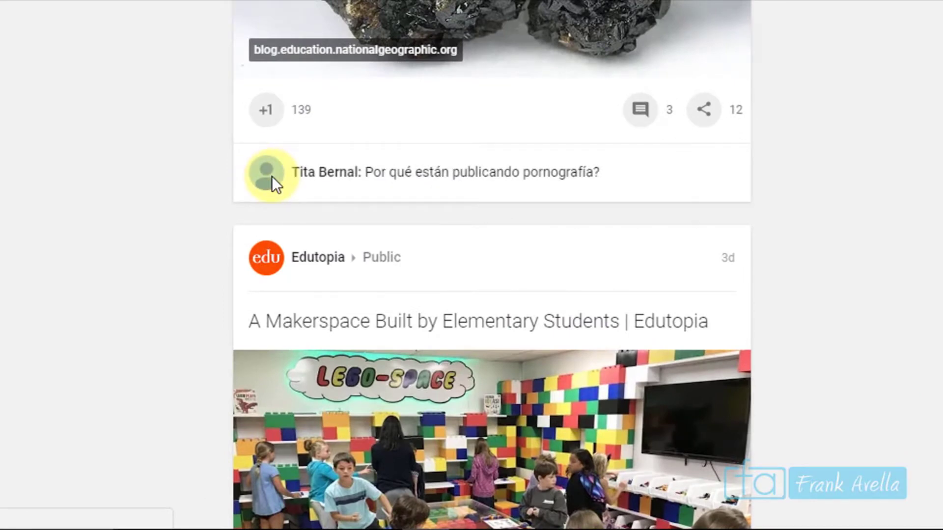
{"action": "left_click", "coordinate": [272, 176]}
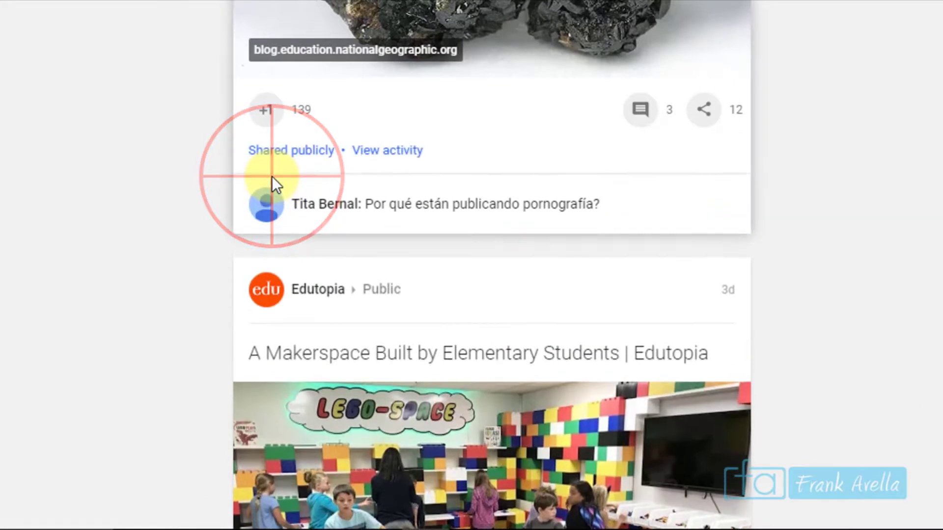
{"action": "mouse_move", "coordinate": [271, 208]}
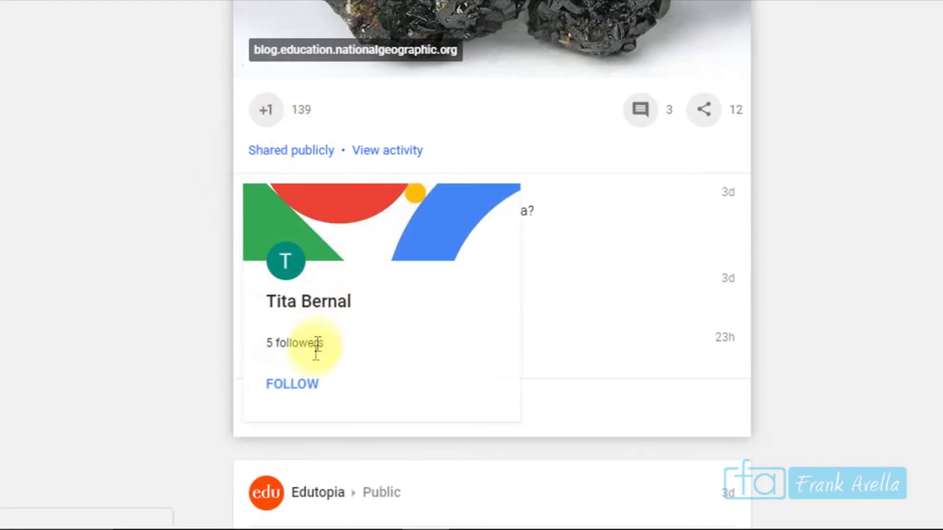
{"action": "left_click", "coordinate": [303, 389]}
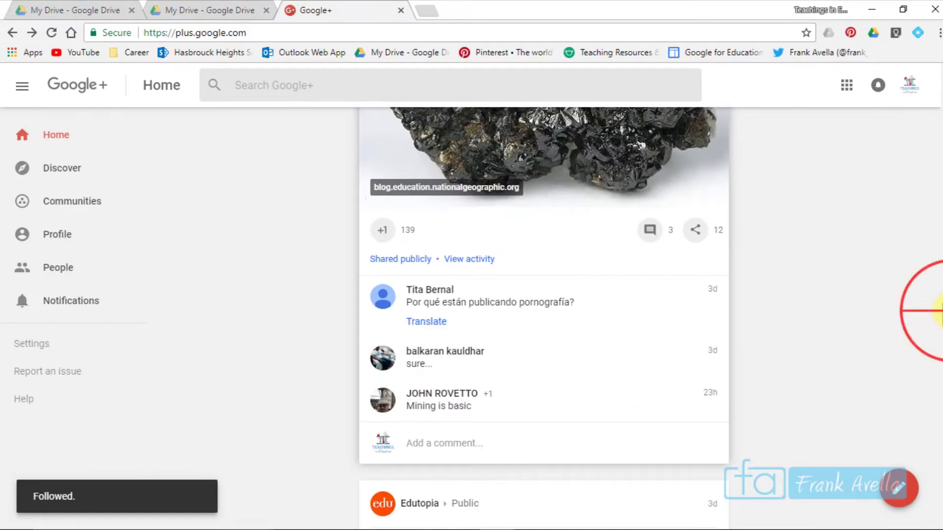
Start a search across Google+
{"action": "scroll", "coordinate": [938, 310], "scroll_direction": "down", "scroll_amount": 1}
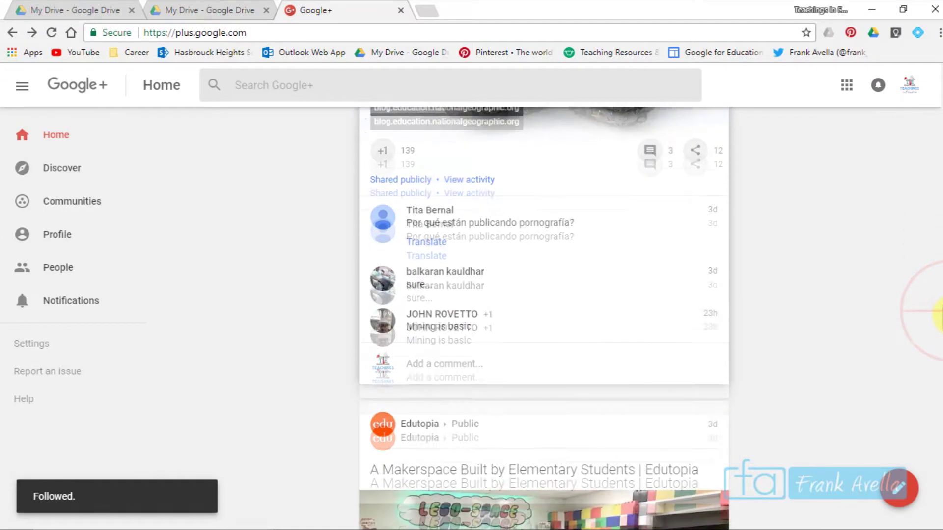
{"action": "scroll", "coordinate": [935, 295], "scroll_direction": "up", "scroll_amount": 8}
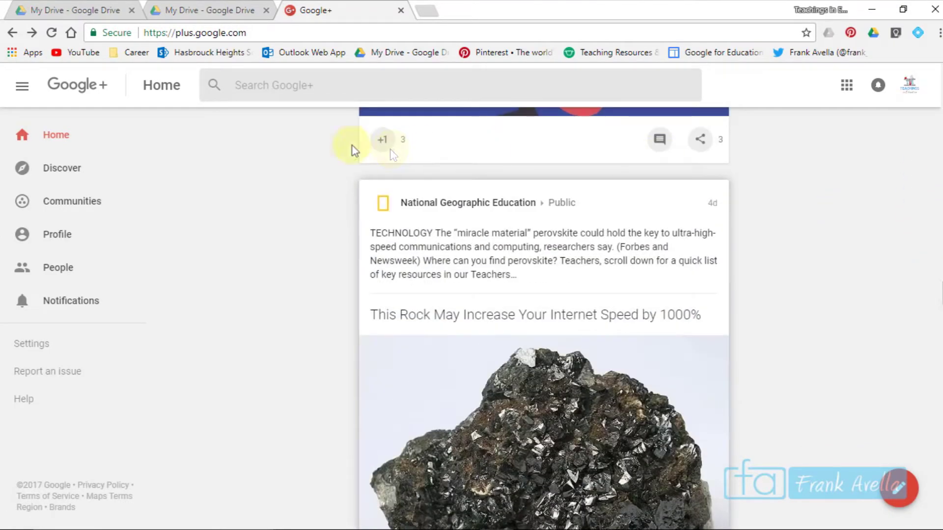
{"action": "left_click", "coordinate": [376, 93]}
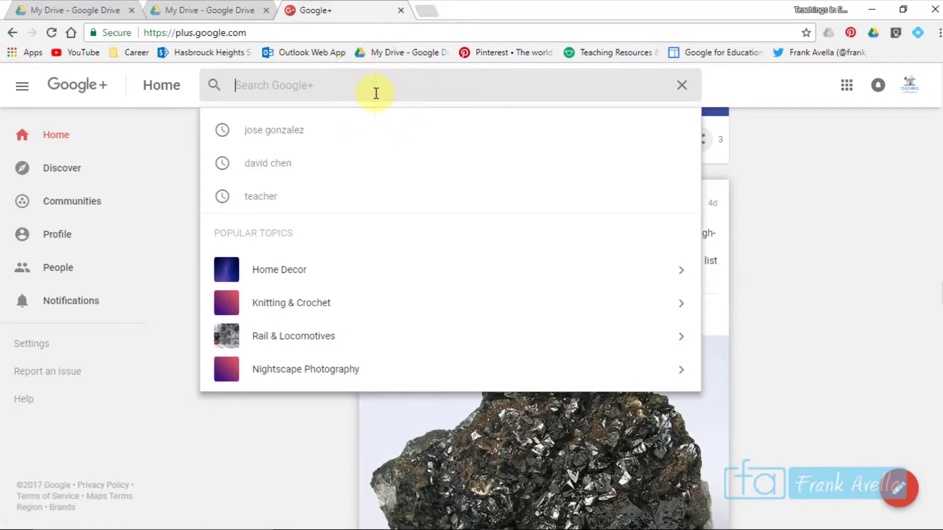
Search for 'anthony', open the verified profile suggestion, and follow it
{"action": "type", "text": "anthony"}
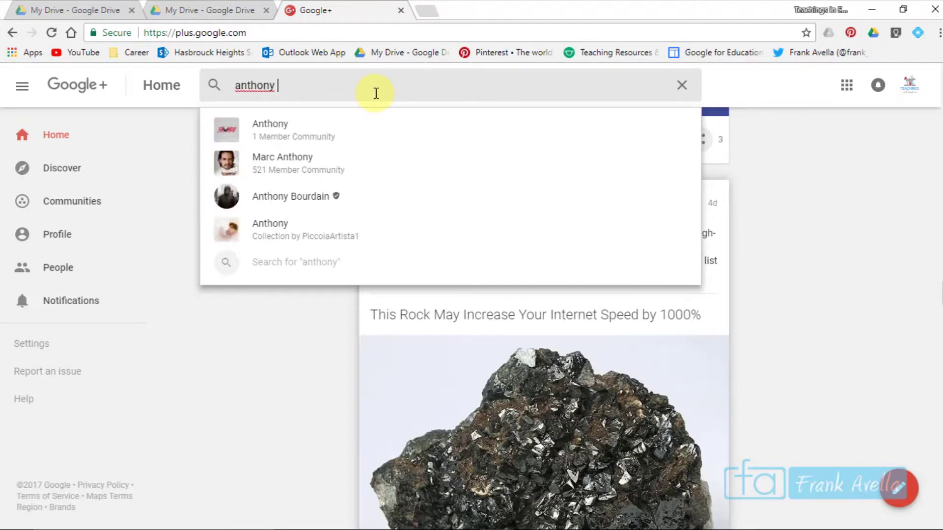
{"action": "left_click", "coordinate": [298, 196]}
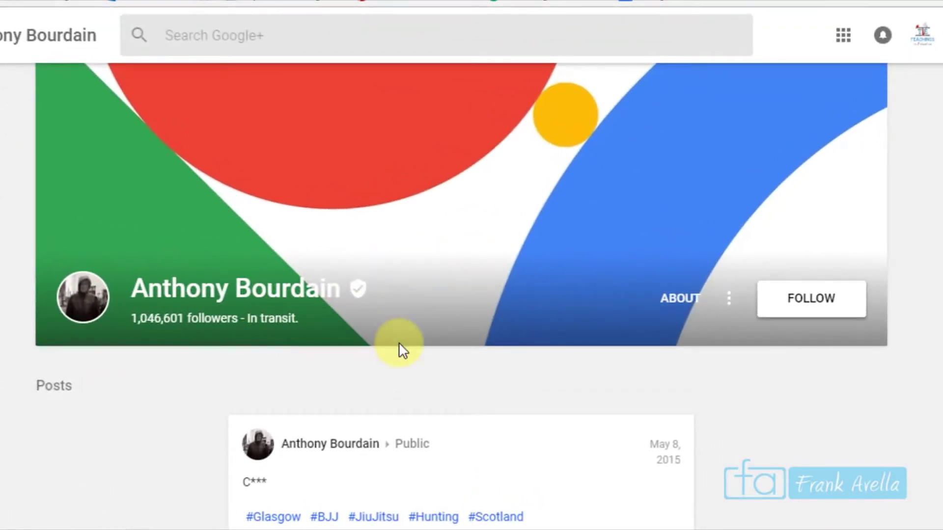
{"action": "left_click", "coordinate": [783, 302]}
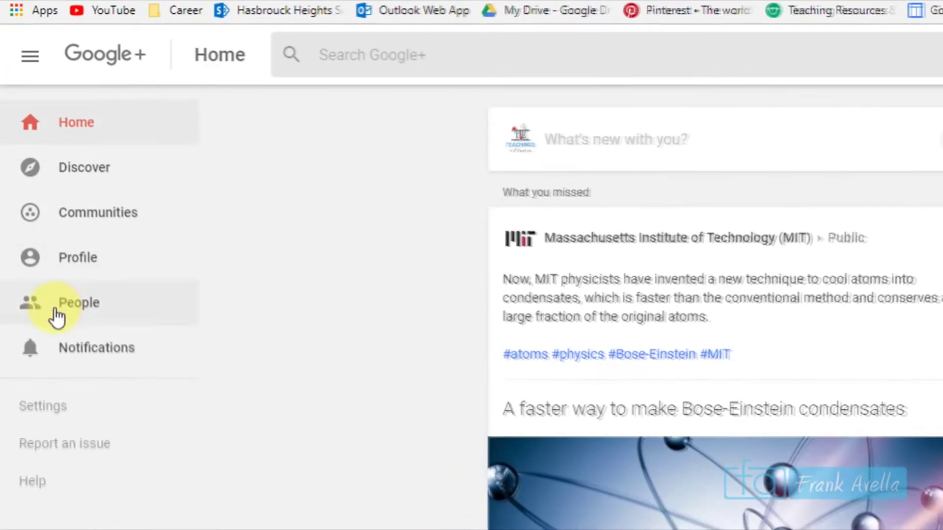
On the People page, create a new empty circle named 'Friday Circle'
{"action": "left_click", "coordinate": [82, 314]}
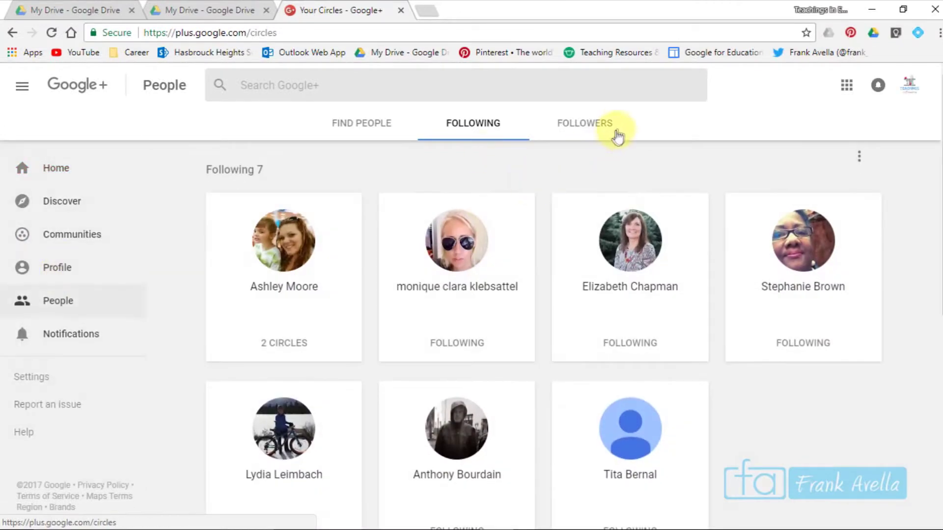
{"action": "left_click", "coordinate": [483, 129]}
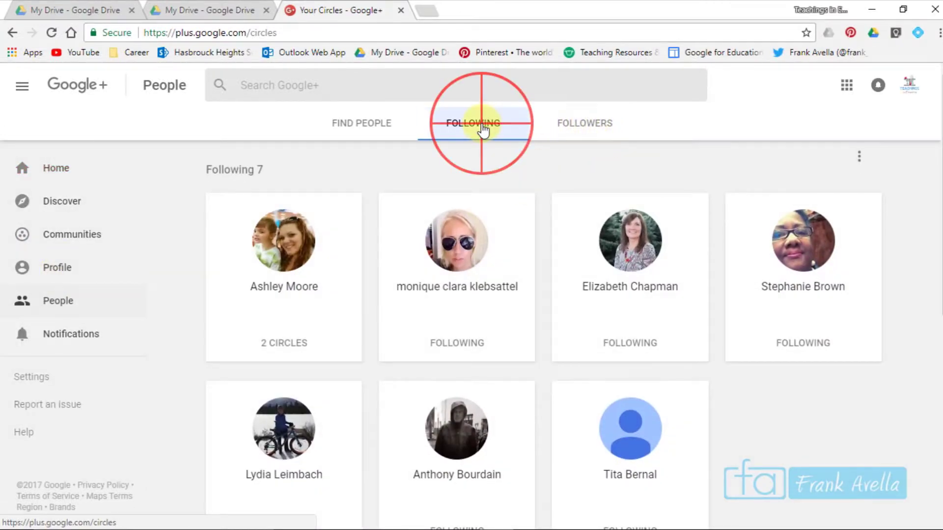
{"action": "left_click_drag", "start_coordinate": [939, 130], "coordinate": [939, 337]}
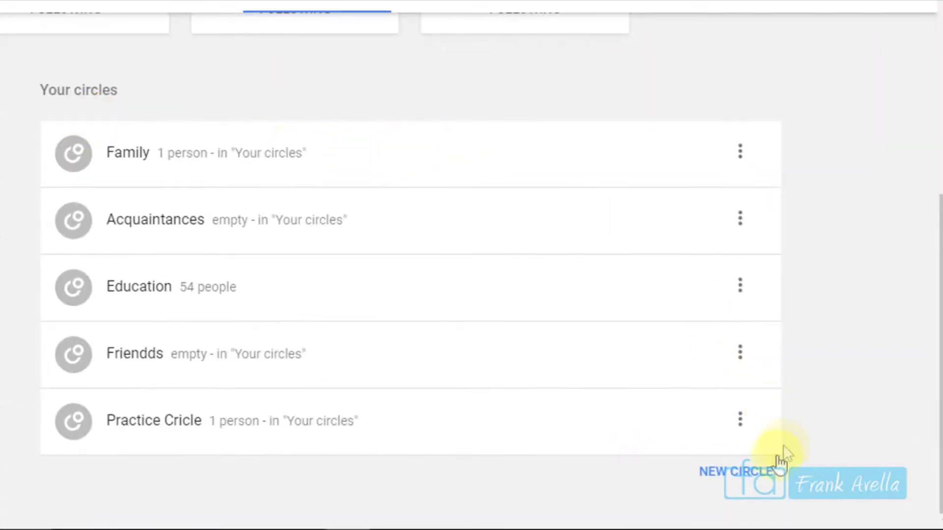
{"action": "left_click", "coordinate": [754, 485]}
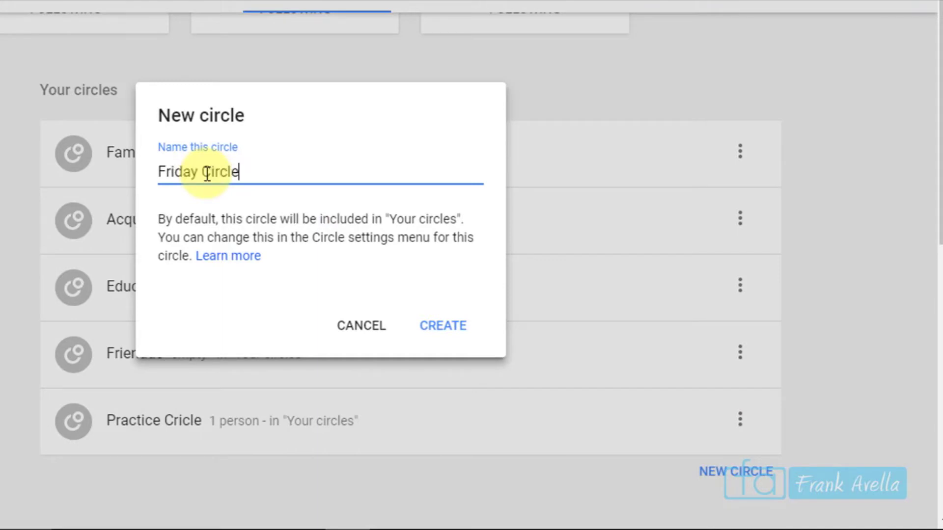
{"action": "type", "text": "Friday Circle"}
{"action": "left_click", "coordinate": [443, 329]}
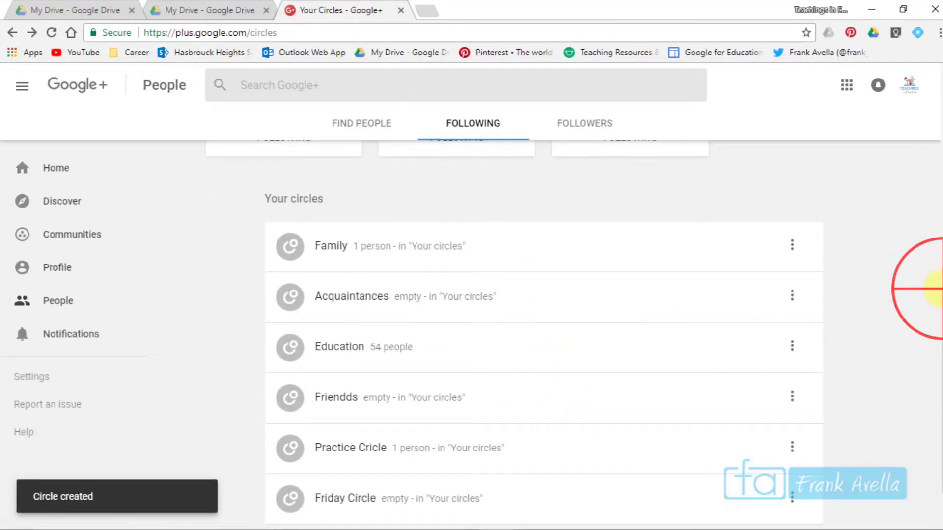
{"action": "scroll", "coordinate": [936, 288], "scroll_direction": "down", "scroll_amount": 1}
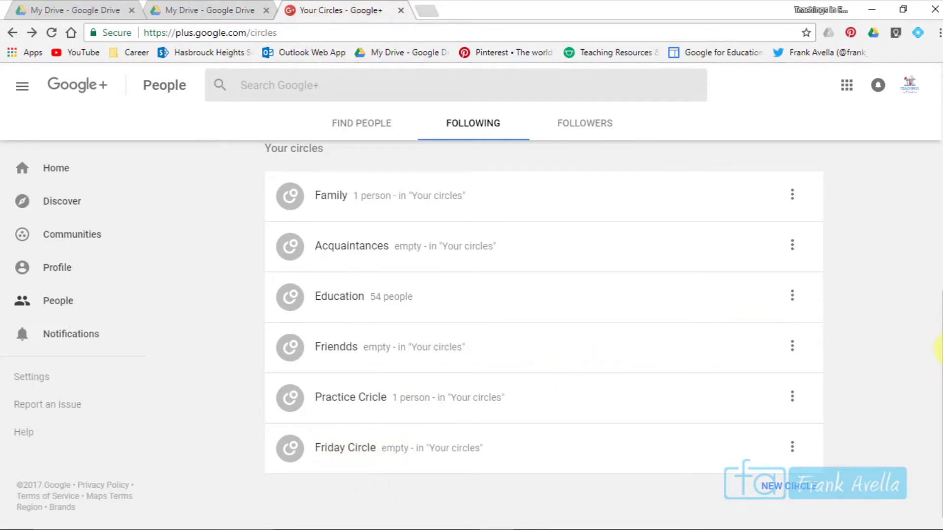
{"action": "left_click_drag", "start_coordinate": [939, 349], "coordinate": [928, 164]}
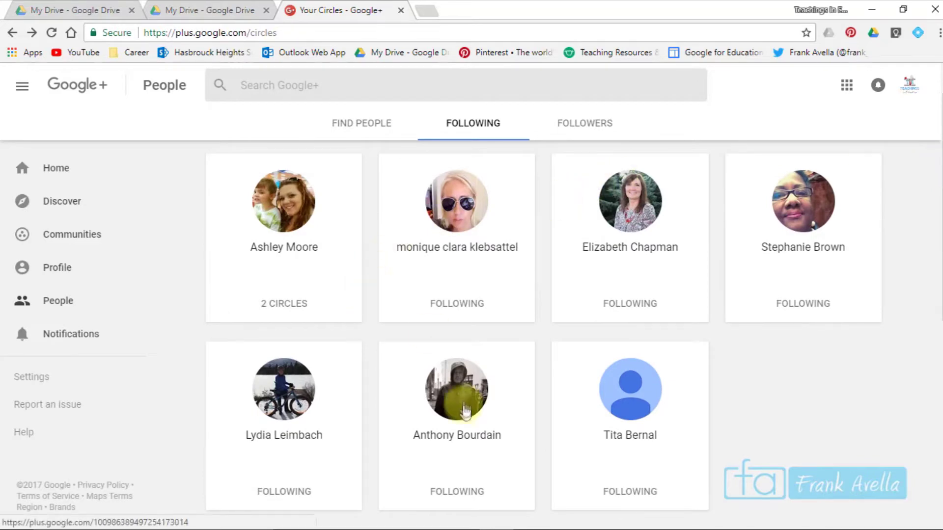
Tick Friday Circle for a followed person and confirm the membership
{"action": "key", "text": "Tab"}
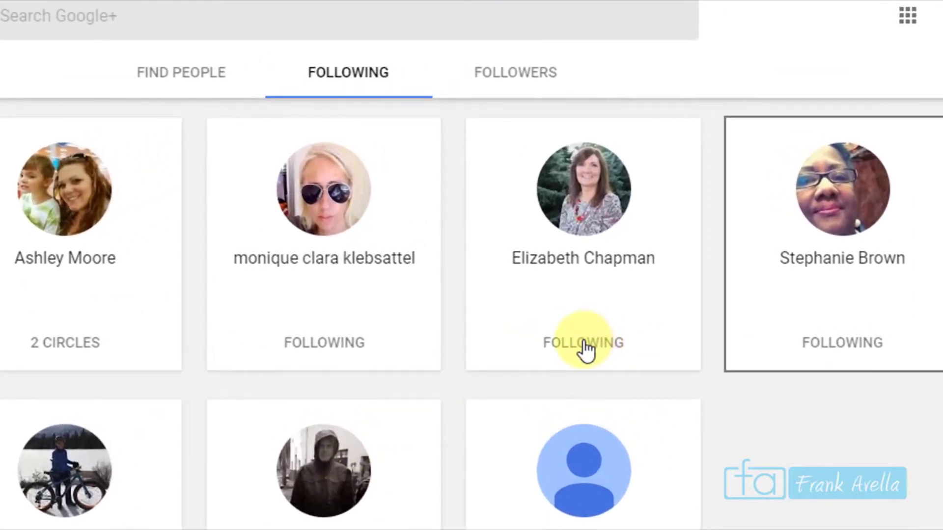
{"action": "left_click", "coordinate": [584, 346]}
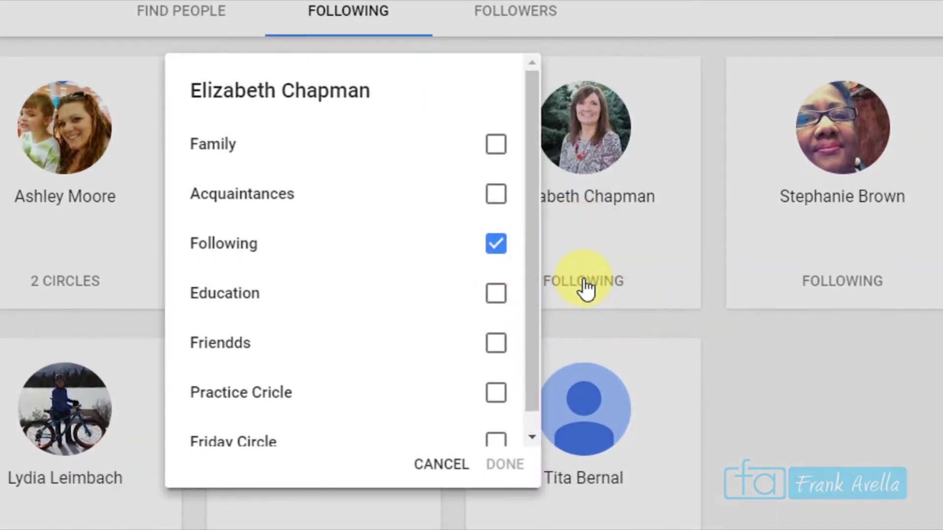
{"action": "left_click_drag", "start_coordinate": [533, 268], "coordinate": [535, 302]}
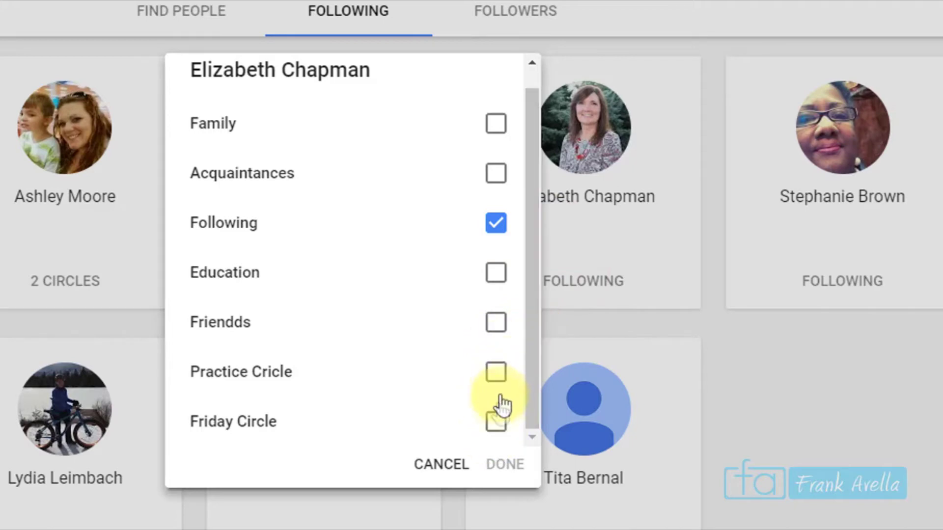
{"action": "left_click", "coordinate": [498, 425]}
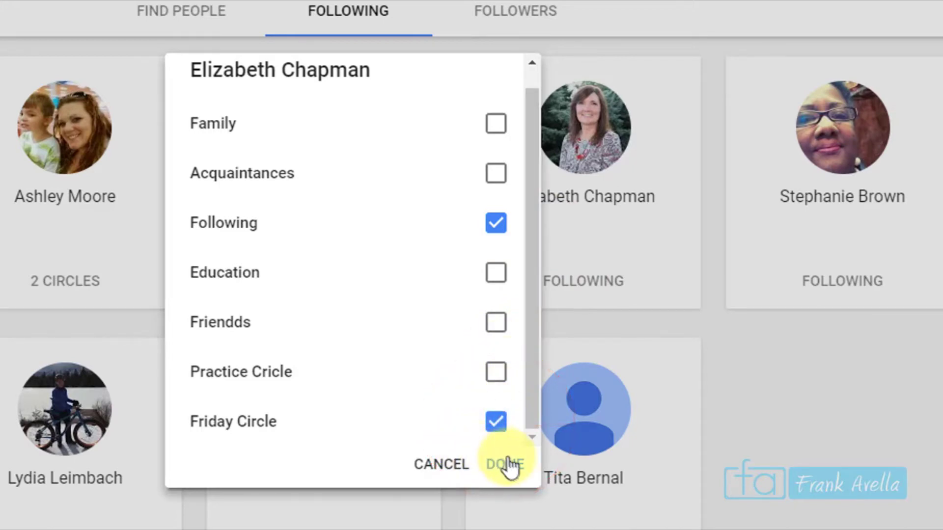
{"action": "left_click", "coordinate": [508, 465]}
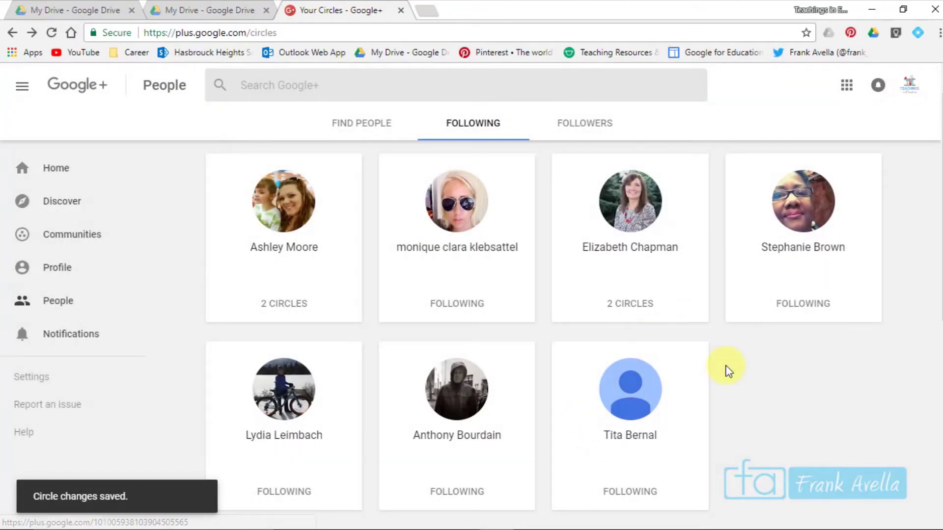
{"action": "left_click_drag", "start_coordinate": [937, 252], "coordinate": [938, 412]}
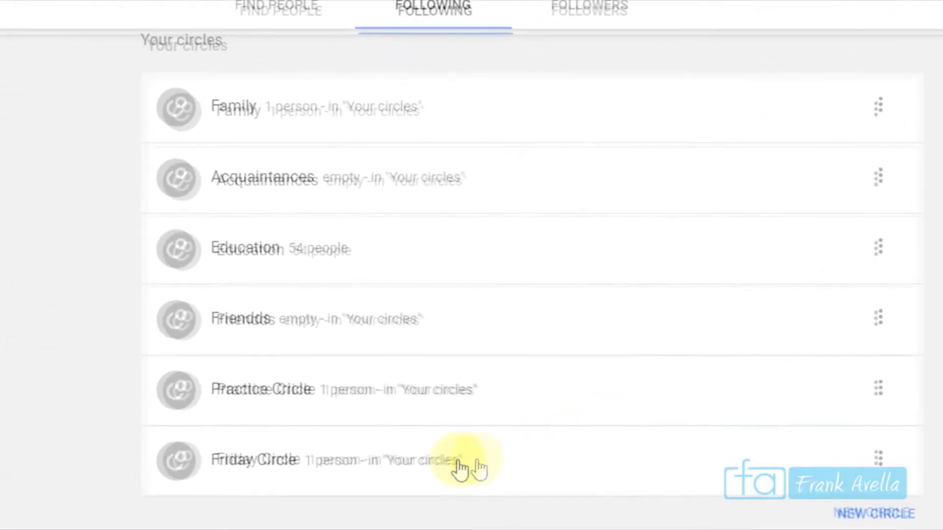
{"action": "left_click", "coordinate": [431, 472]}
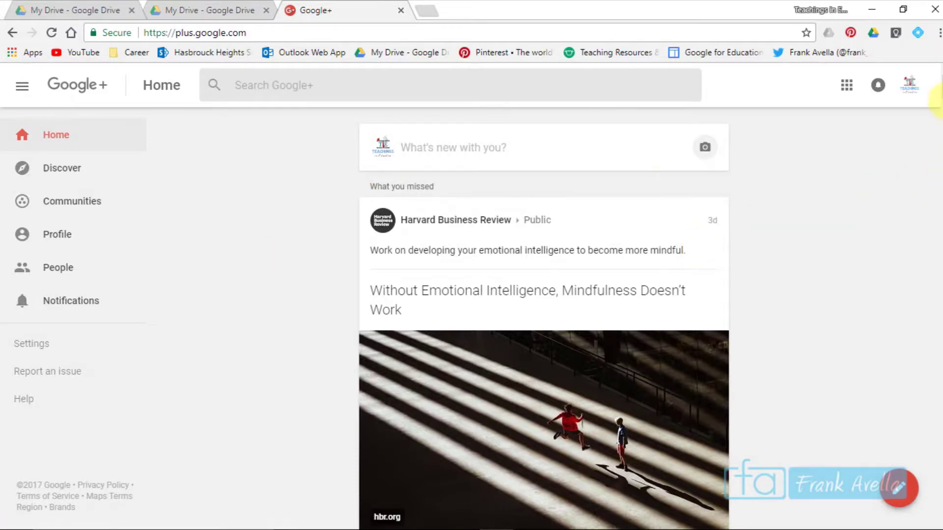
Open the comment box on the Harvard Business Review post
{"action": "scroll", "coordinate": [938, 101], "scroll_direction": "down", "scroll_amount": 4}
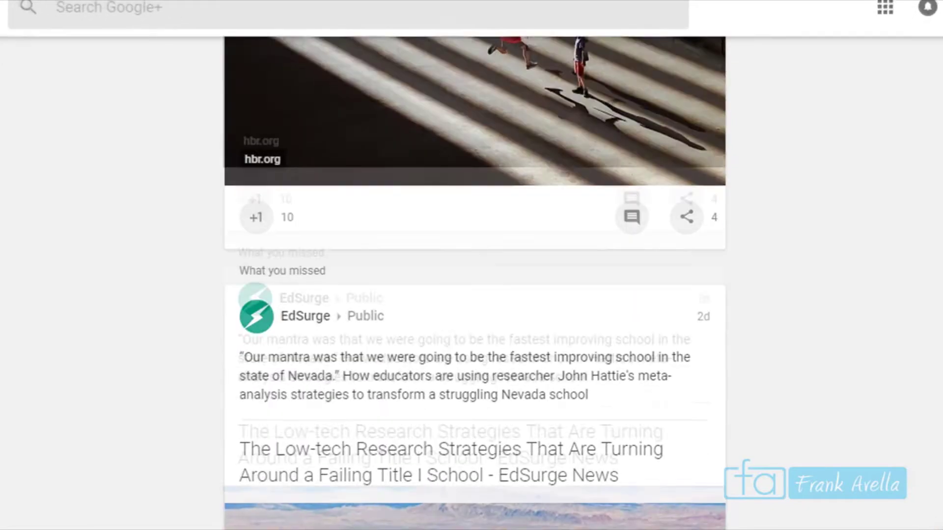
{"action": "scroll", "coordinate": [594, 421], "scroll_direction": "down", "scroll_amount": 1}
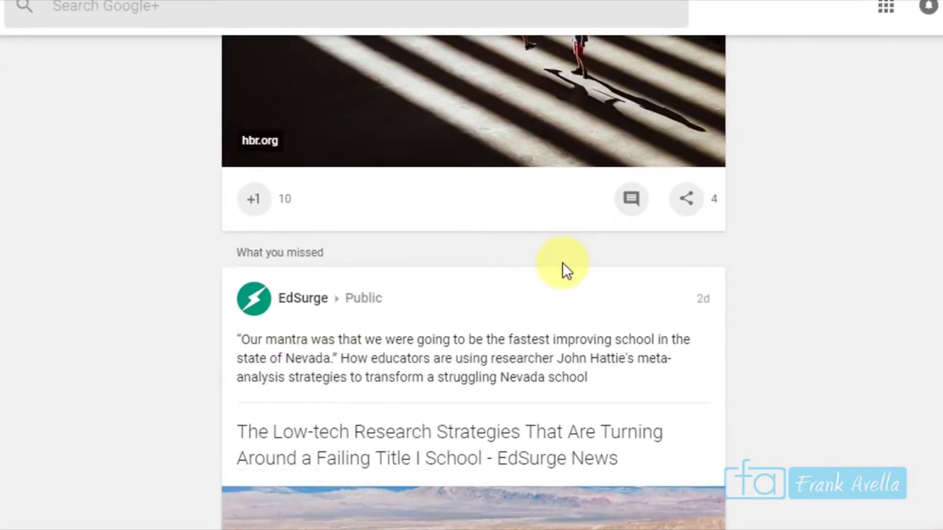
{"action": "left_click", "coordinate": [632, 200]}
{"action": "left_click", "coordinate": [446, 289]}
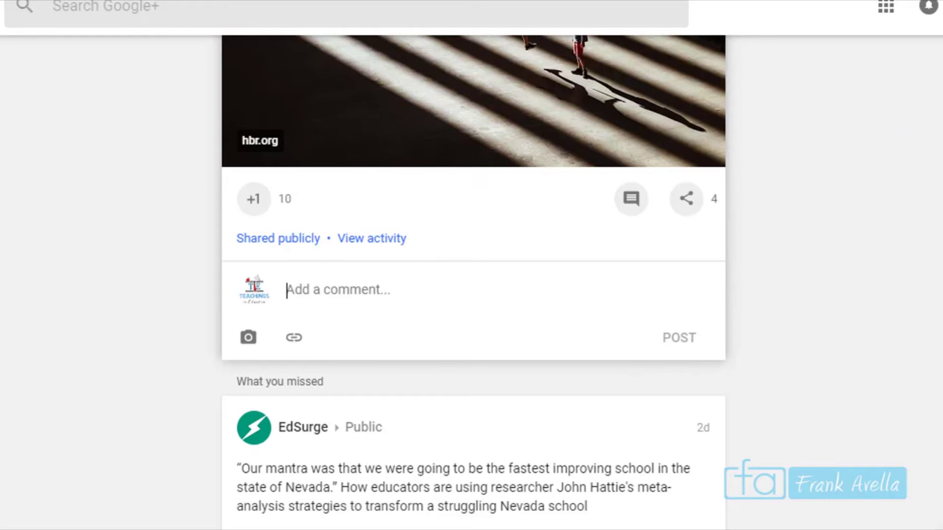
{"action": "scroll", "coordinate": [473, 280], "scroll_direction": "up", "scroll_amount": 6}
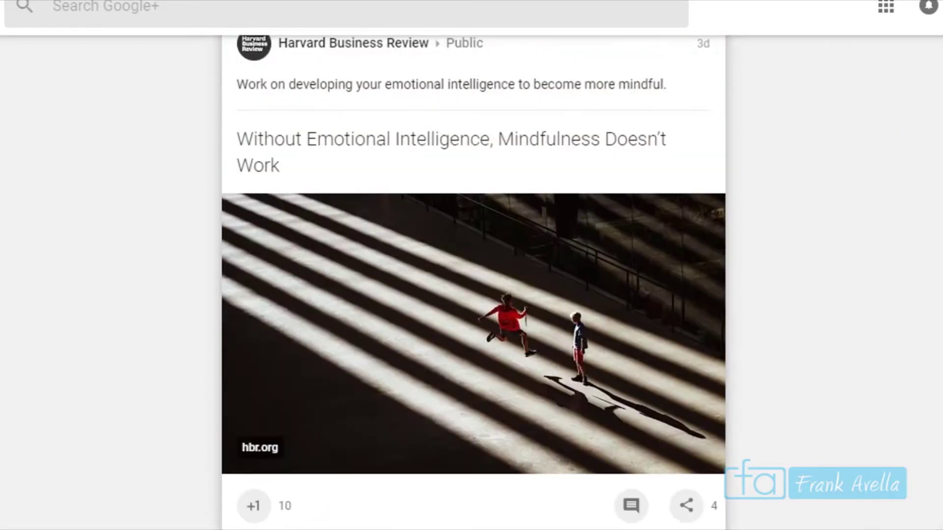
{"action": "scroll", "coordinate": [473, 280], "scroll_direction": "up", "scroll_amount": 1}
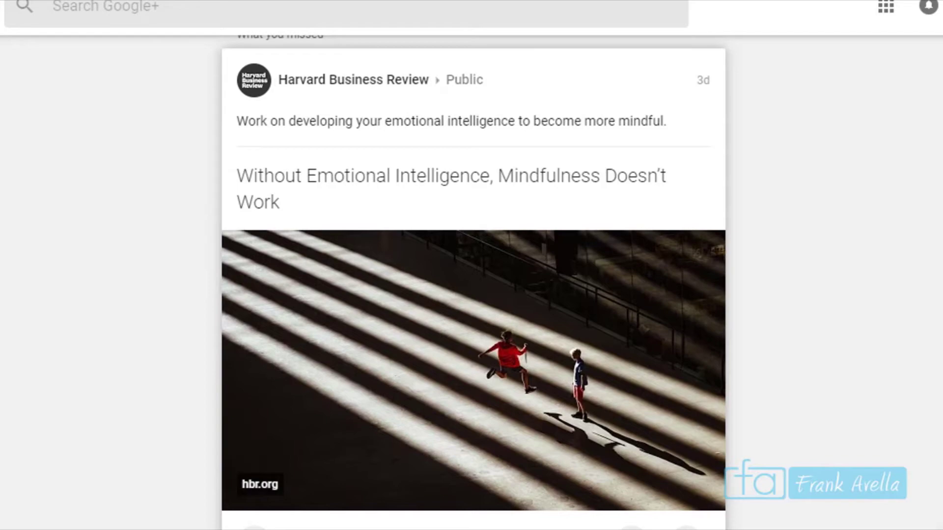
{"action": "scroll", "coordinate": [376, 194], "scroll_direction": "up", "scroll_amount": 1}
{"action": "scroll", "coordinate": [377, 194], "scroll_direction": "down", "scroll_amount": 9}
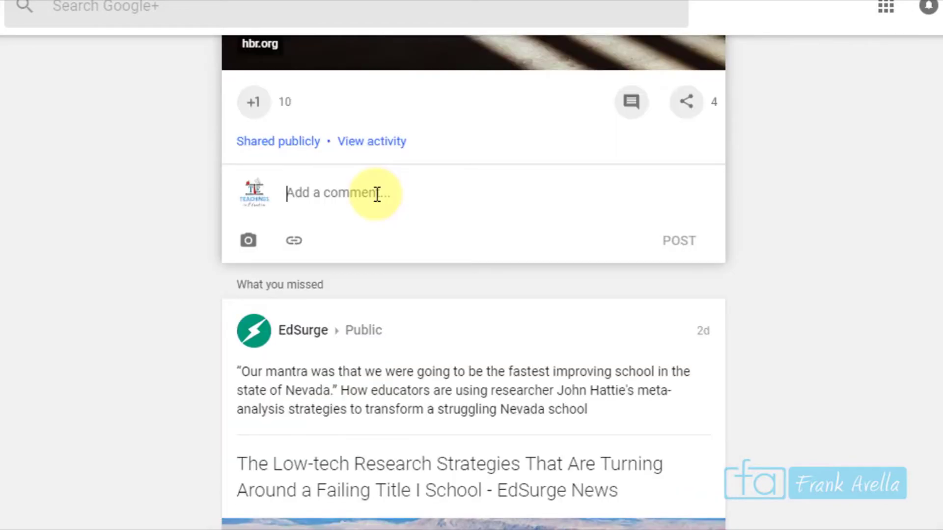
{"action": "left_click", "coordinate": [376, 194]}
Post the comment 'You may forget what someone said to you, but you will never forget how someone made you feel'
{"action": "type", "text": "You may forget"}
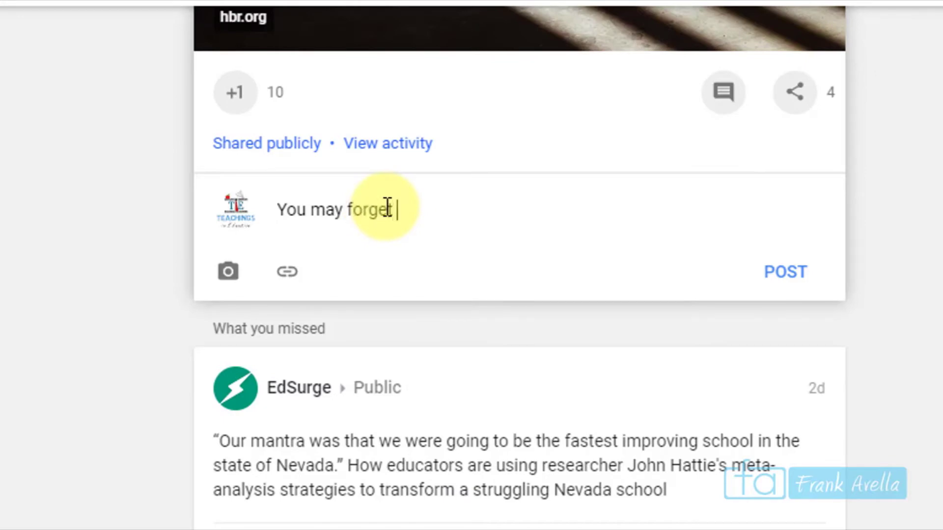
{"action": "type", "text": " what someone sai"}
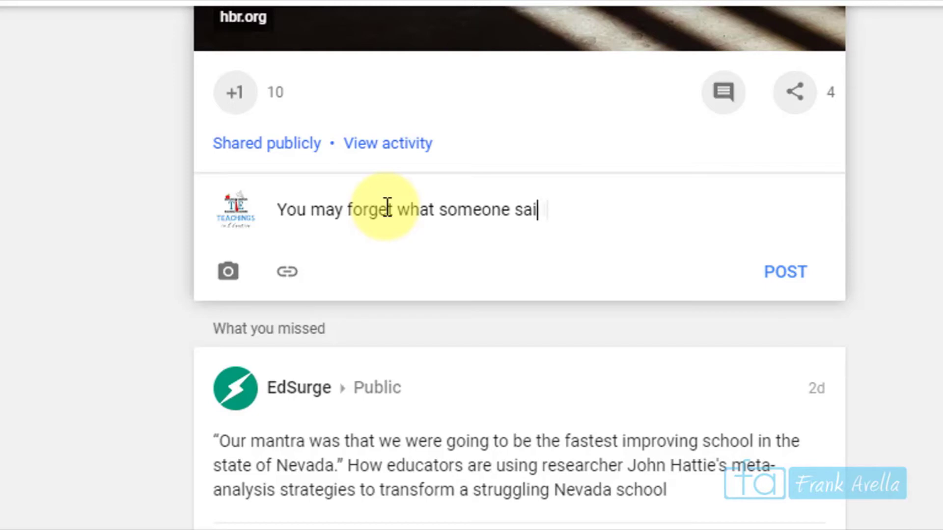
{"action": "type", "text": "d to you, but"}
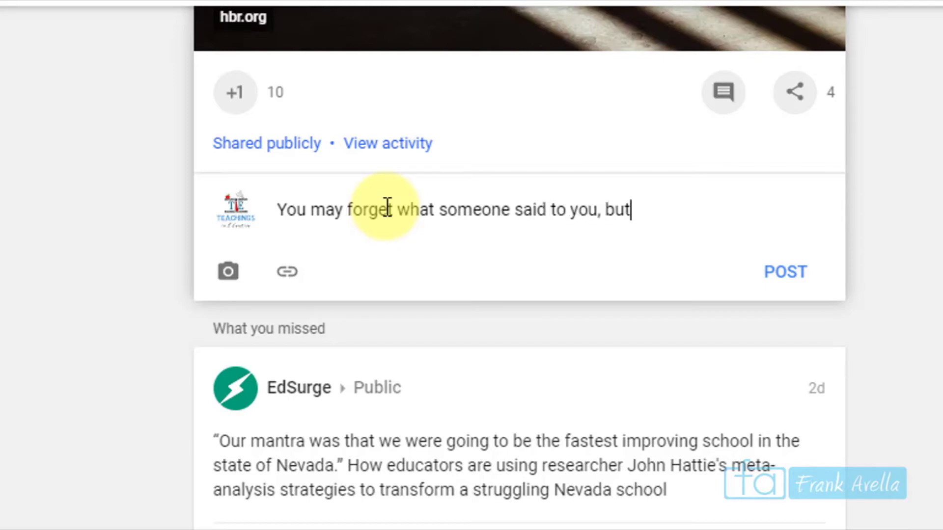
{"action": "type", "text": " you will nev"}
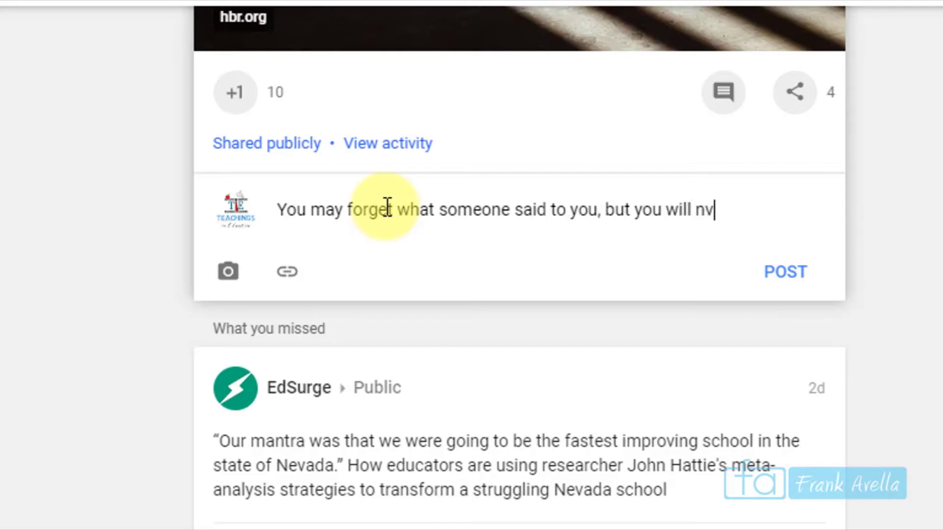
{"action": "key", "text": "BackSpace"}
{"action": "type", "text": "ever forget how so"}
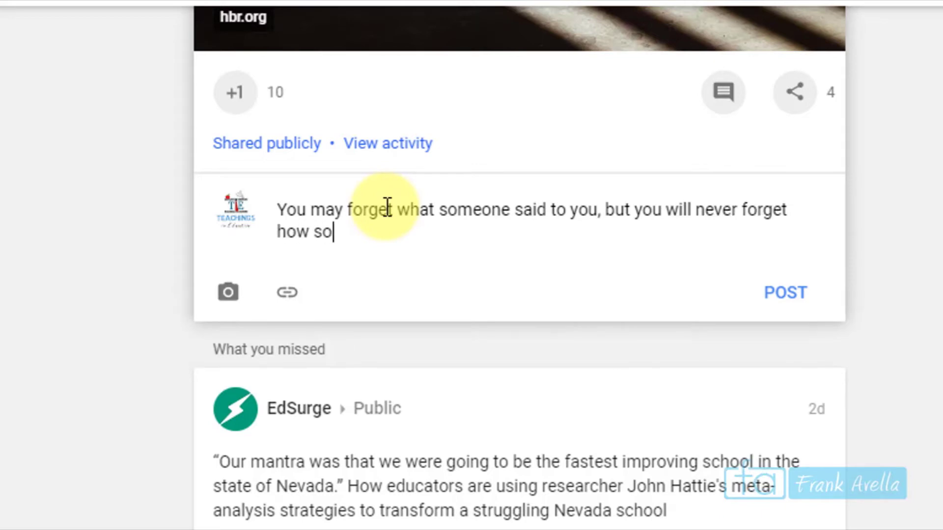
{"action": "type", "text": "mew"}
{"action": "type", "text": "ne"}
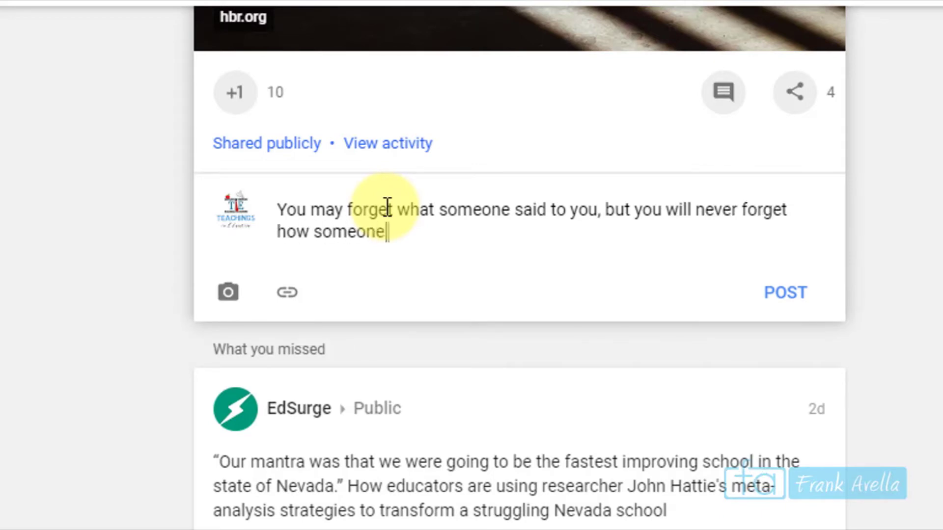
{"action": "type", "text": " made you "}
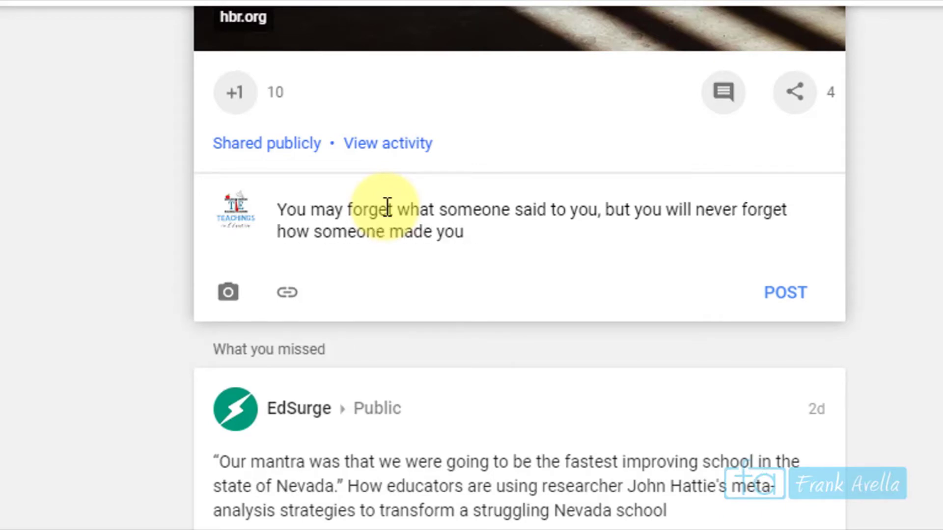
{"action": "type", "text": "feel"}
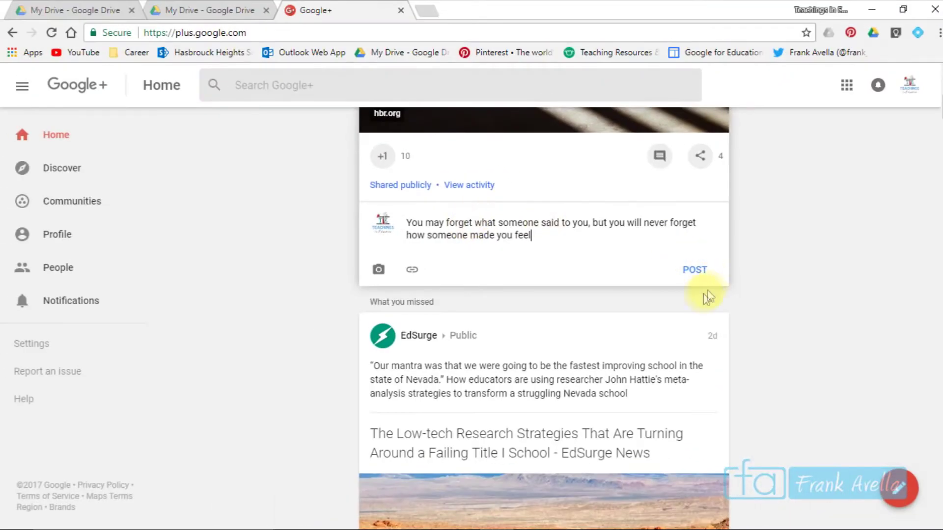
{"action": "left_click", "coordinate": [698, 275]}
{"action": "left_click", "coordinate": [698, 275]}
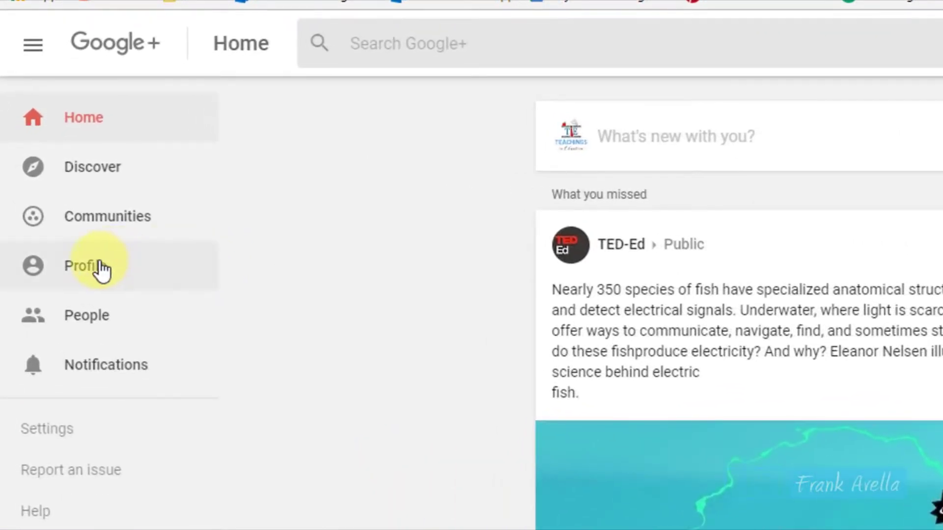
Open the Teachings in Education profile page from the left menu
{"action": "left_click", "coordinate": [98, 265]}
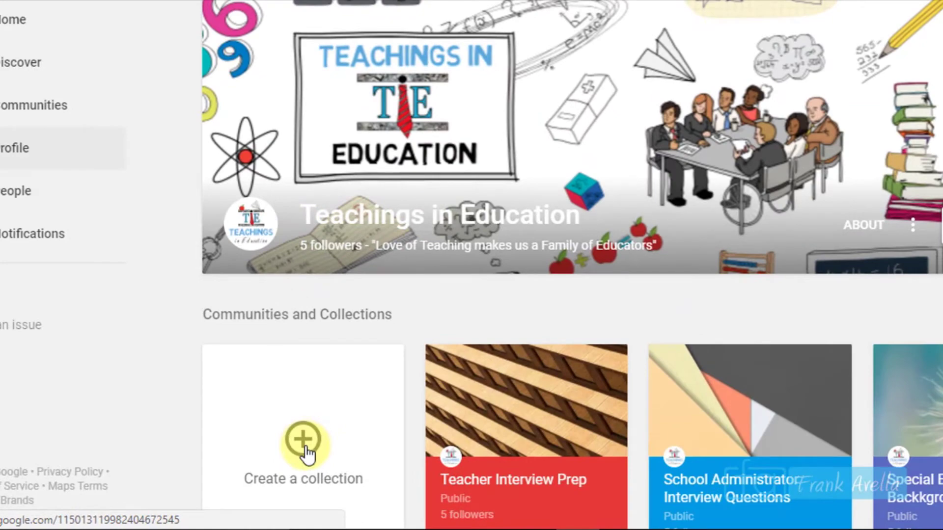
Create collection 'Google Plus for Google Educators Col.', visible only to you, tagline 'For learning google plus'
{"action": "left_click", "coordinate": [304, 445]}
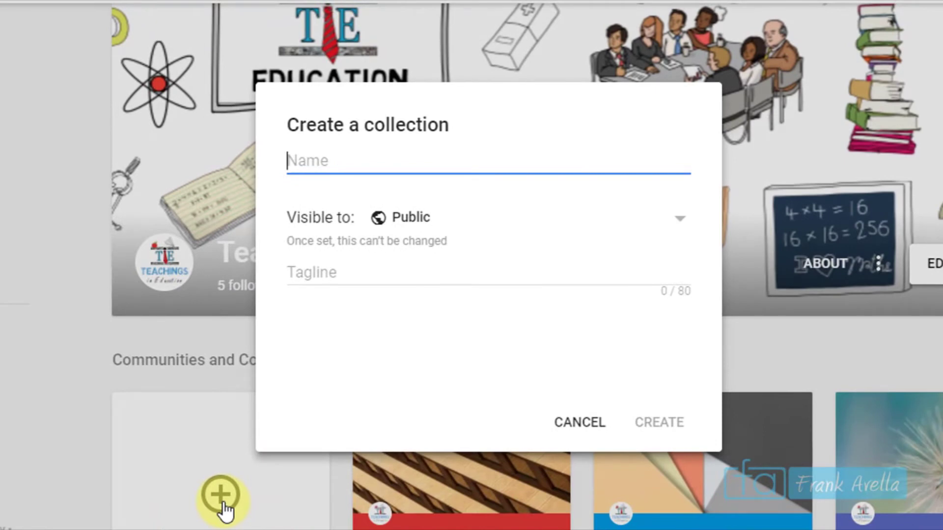
{"action": "type", "text": "Google Plus"}
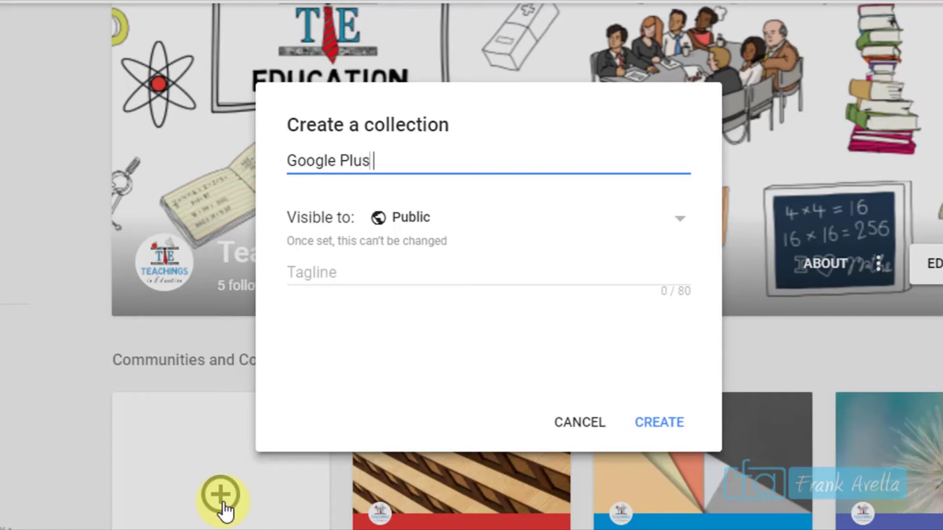
{"action": "type", "text": " for Google Educators Col."}
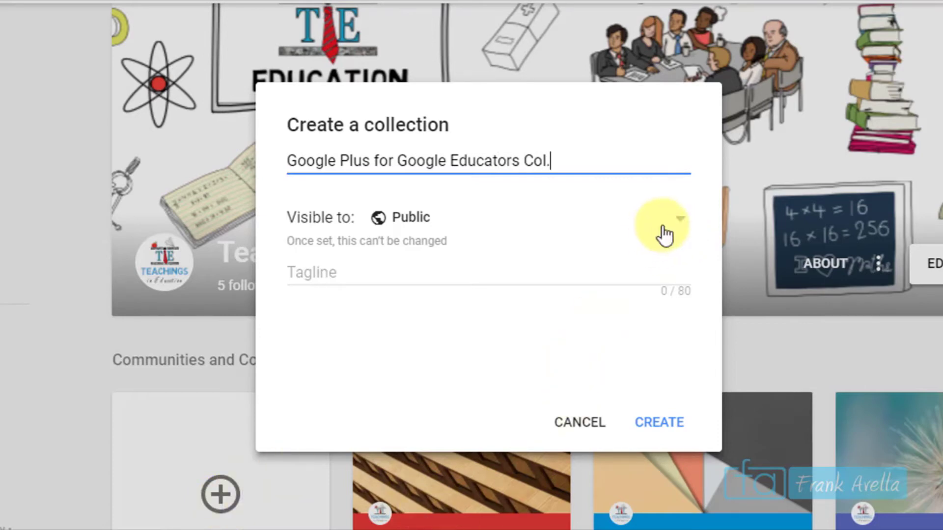
{"action": "left_click", "coordinate": [685, 217]}
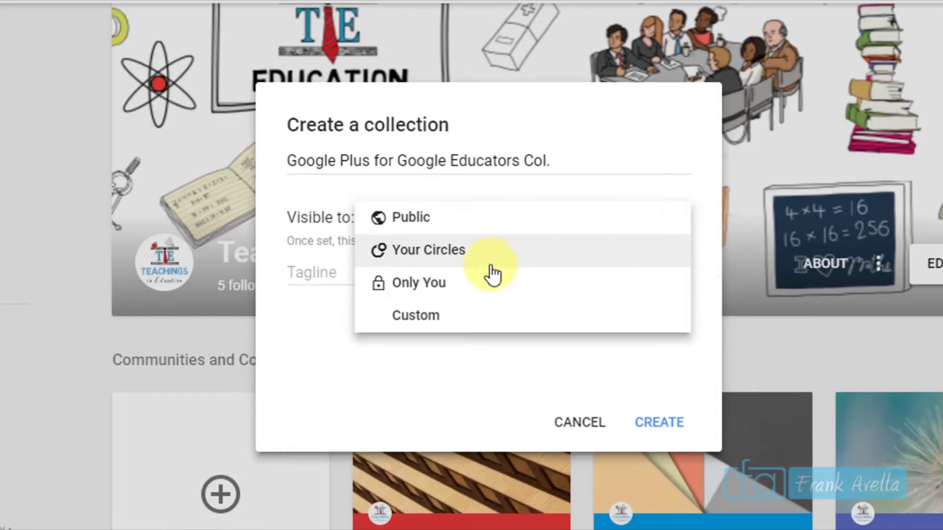
{"action": "left_click", "coordinate": [438, 289]}
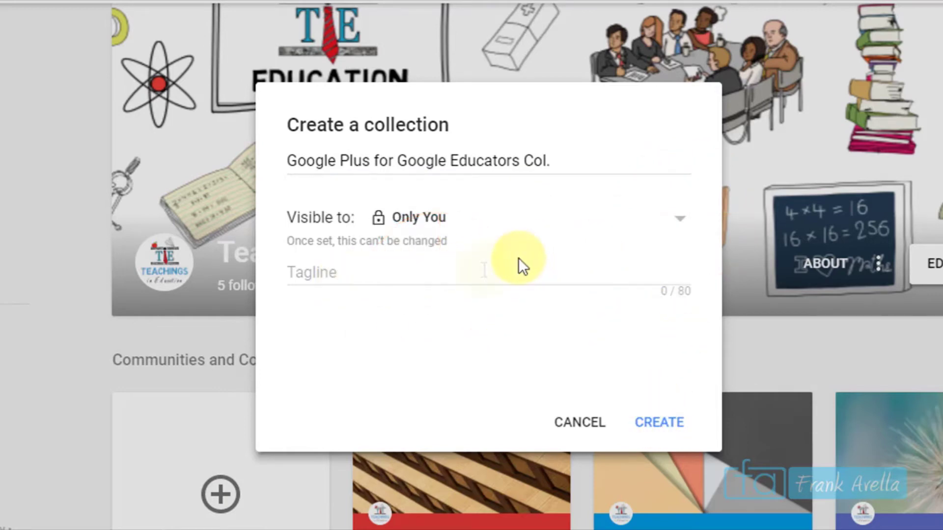
{"action": "left_click", "coordinate": [448, 280]}
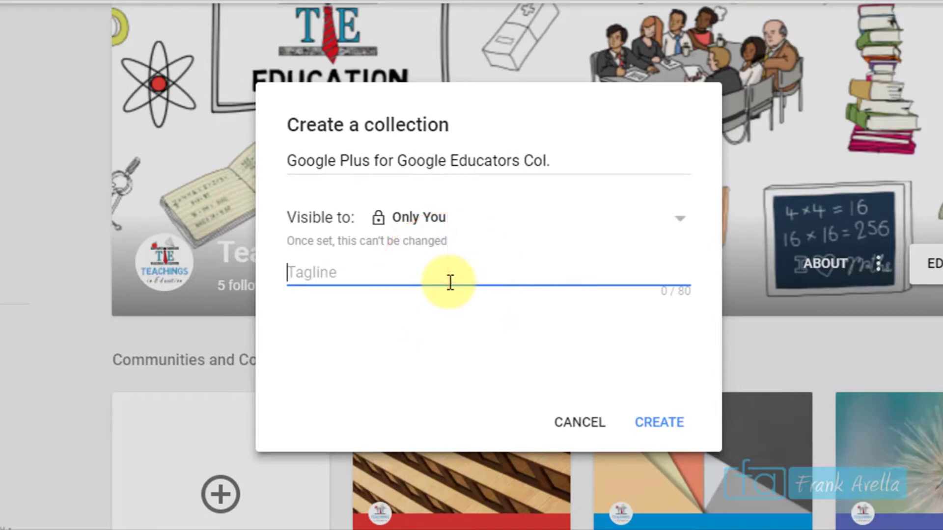
{"action": "type", "text": "For "}
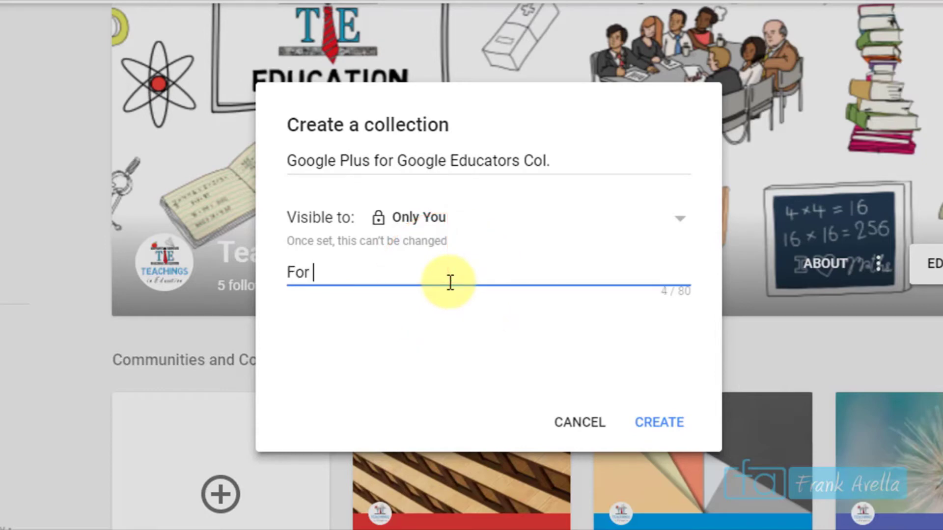
{"action": "type", "text": "learning goo"}
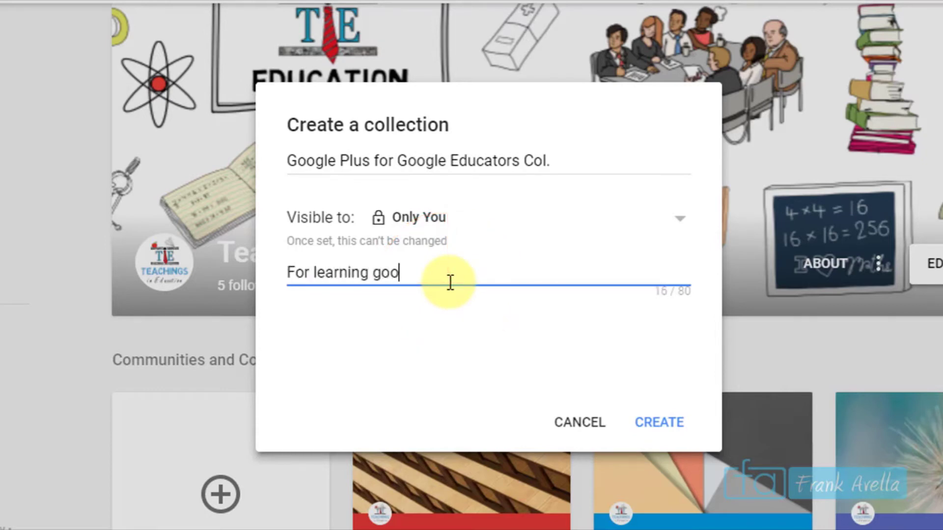
{"action": "type", "text": "gle plus"}
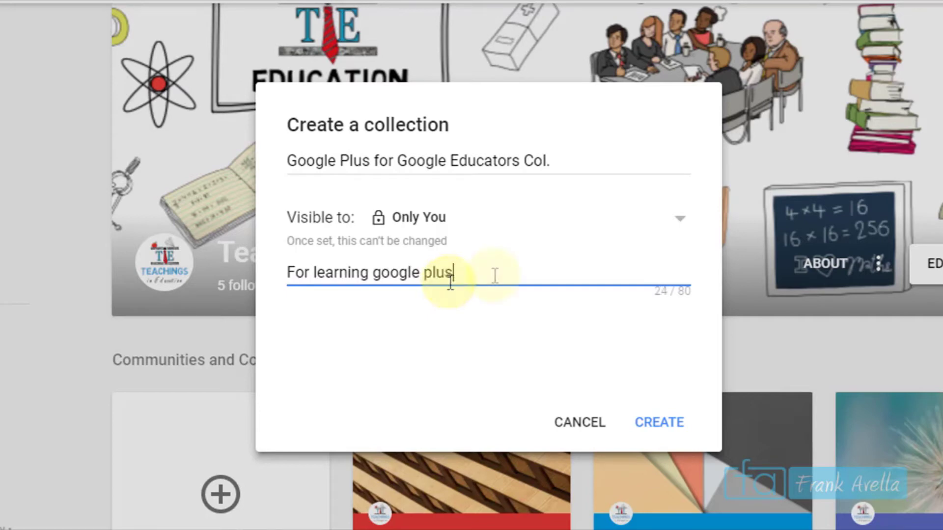
{"action": "left_click", "coordinate": [659, 423]}
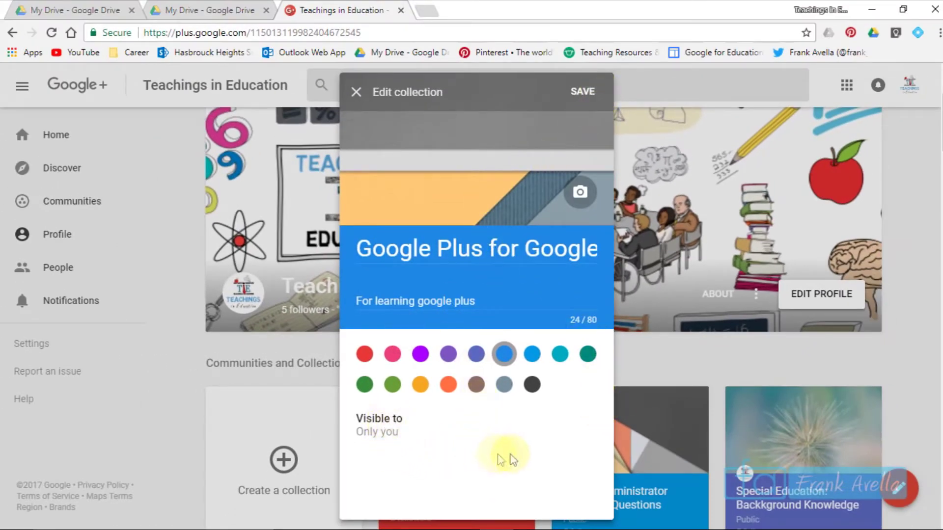
Save the collection settings to open its own empty page
{"action": "left_click", "coordinate": [581, 96]}
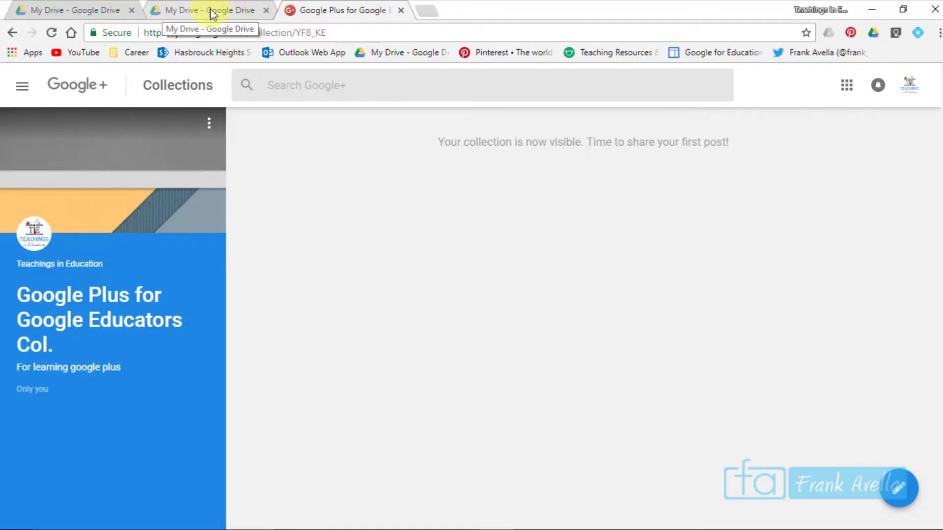
{"action": "left_click", "coordinate": [898, 488]}
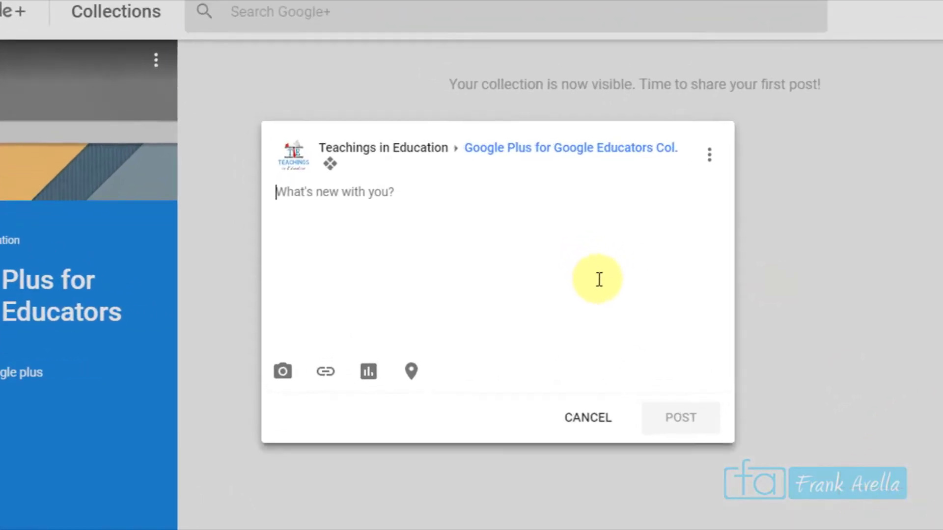
{"action": "type", "text": "This is the second post"}
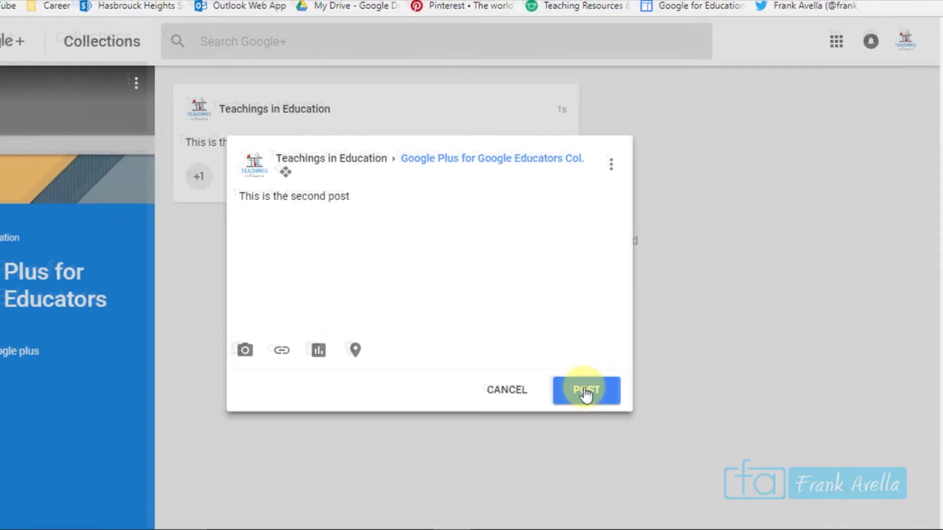
{"action": "left_click", "coordinate": [617, 405]}
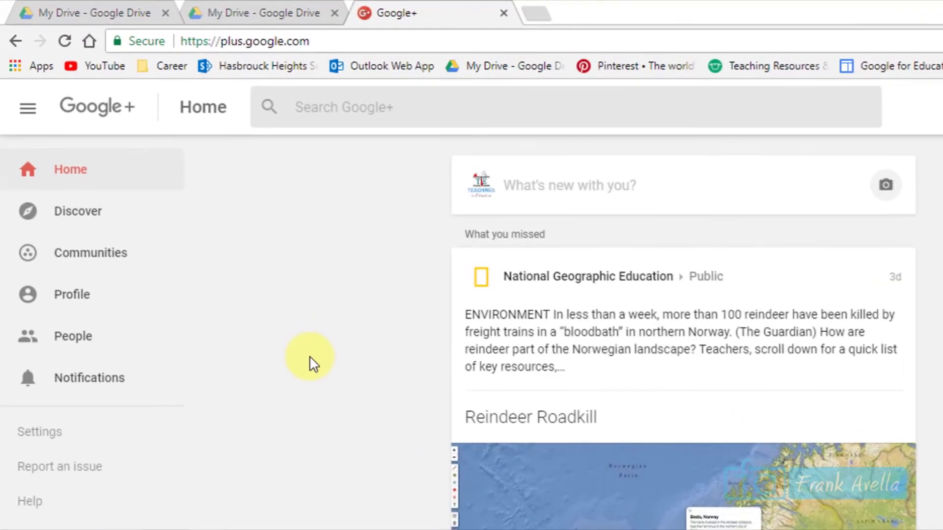
Open Teacher Interview Prep from your profile's collections and show its options menu
{"action": "left_click", "coordinate": [86, 303]}
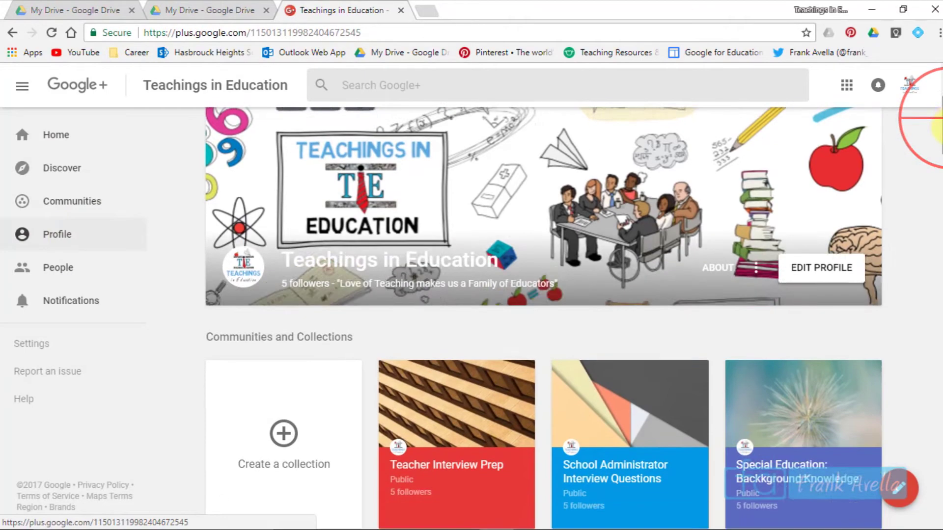
{"action": "left_click_drag", "start_coordinate": [939, 120], "coordinate": [939, 146]}
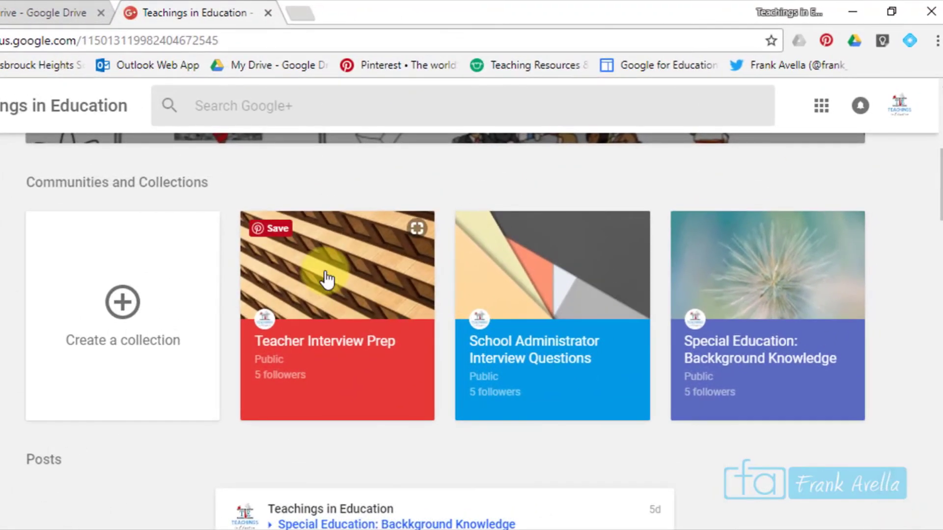
{"action": "left_click", "coordinate": [326, 278]}
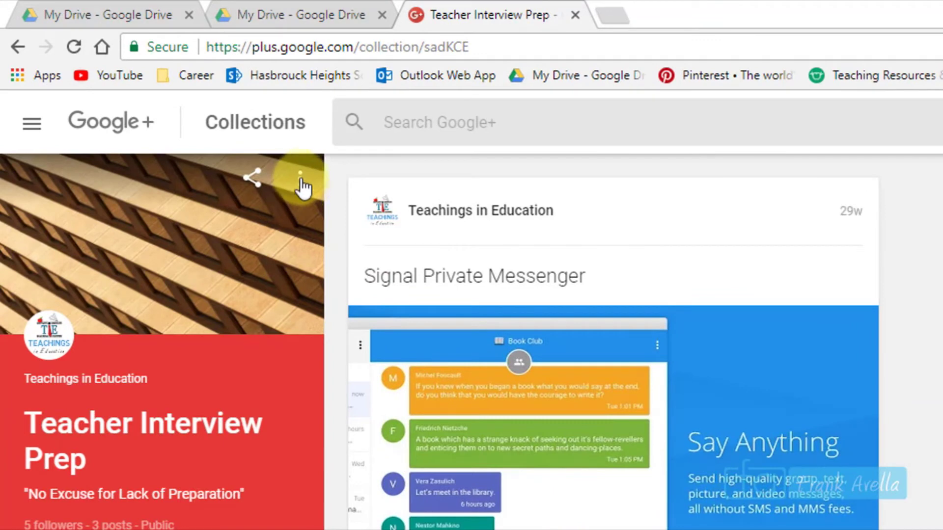
{"action": "left_click", "coordinate": [300, 181]}
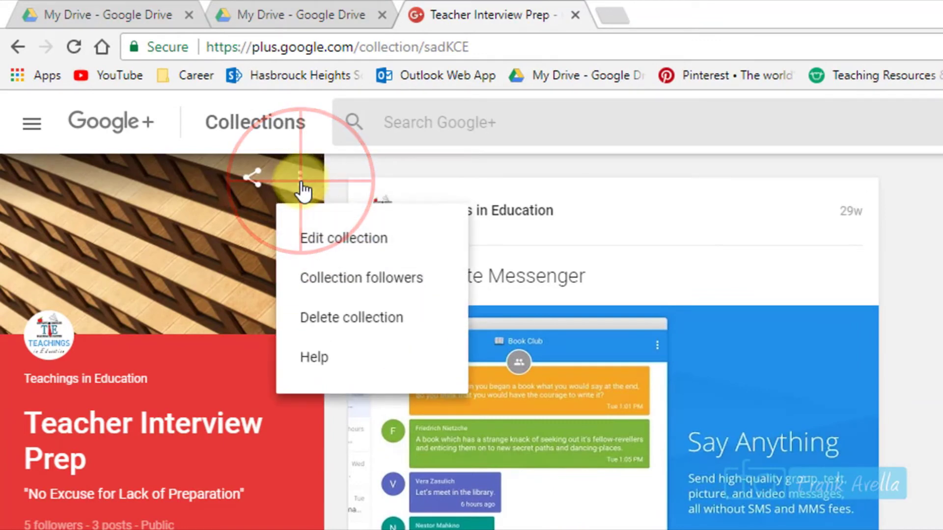
Change the Teacher Interview Prep collection's colour to amber and save it
{"action": "left_click", "coordinate": [357, 248]}
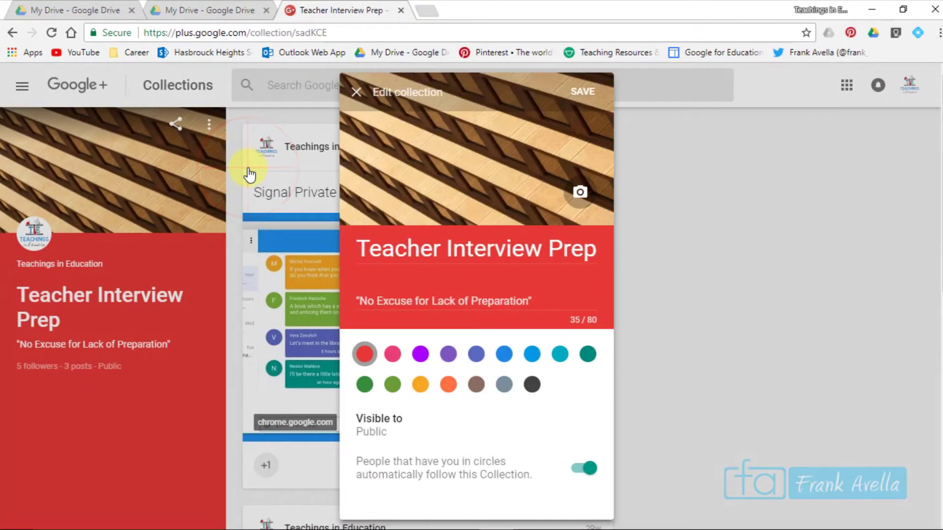
{"action": "left_click", "coordinate": [554, 297]}
{"action": "left_click", "coordinate": [449, 354]}
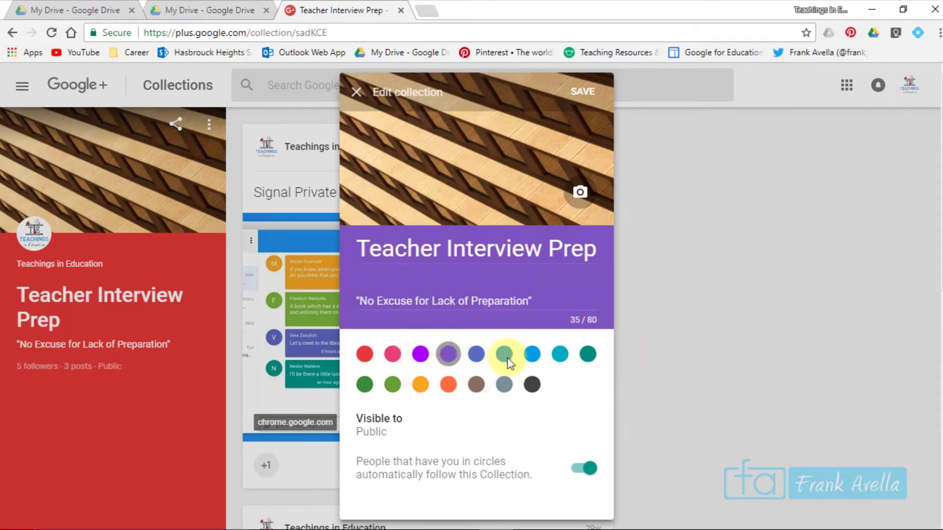
{"action": "left_click", "coordinate": [425, 385]}
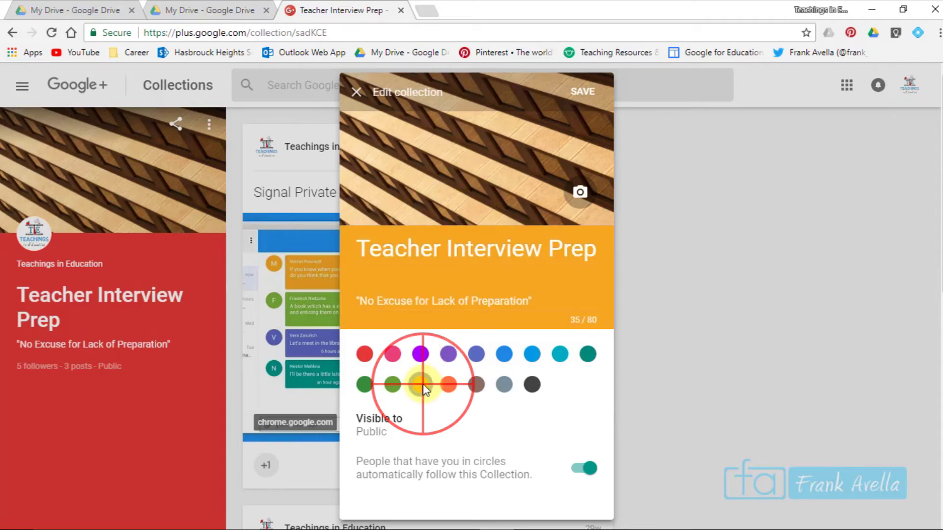
{"action": "left_click", "coordinate": [584, 101]}
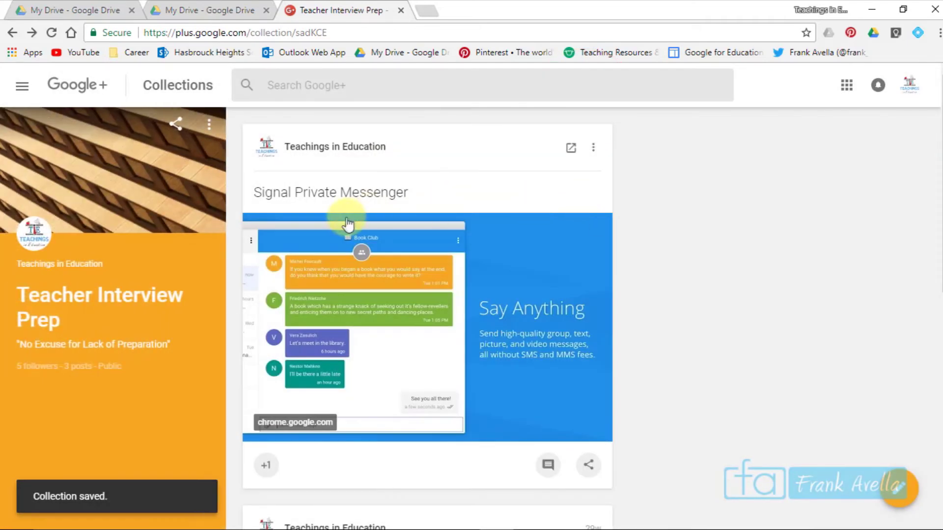
Revisit the collection's edit settings and cover photo, then choose to delete the collection
{"action": "left_click", "coordinate": [209, 124]}
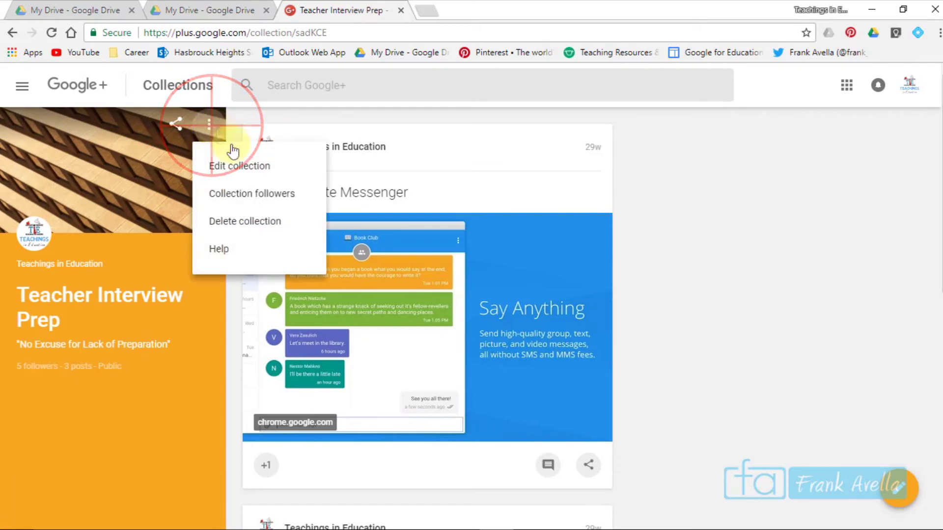
{"action": "left_click", "coordinate": [237, 164]}
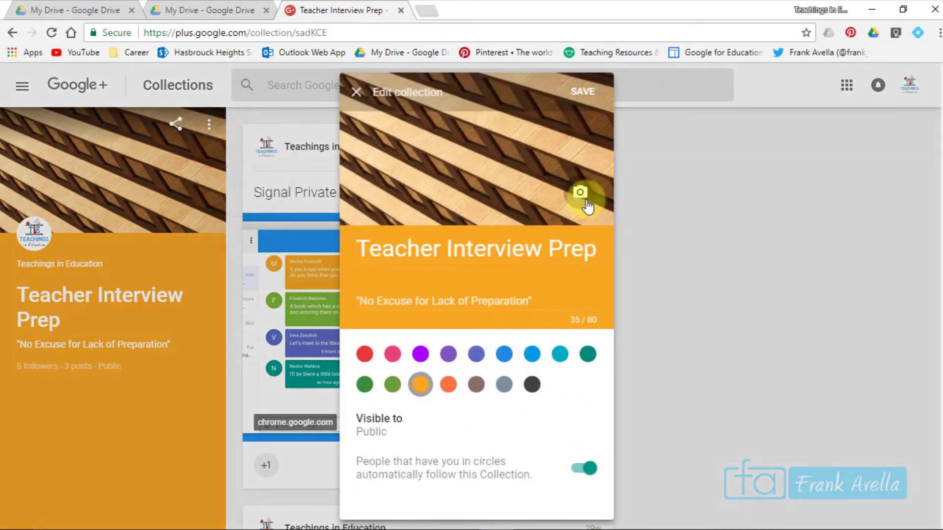
{"action": "left_click", "coordinate": [580, 194]}
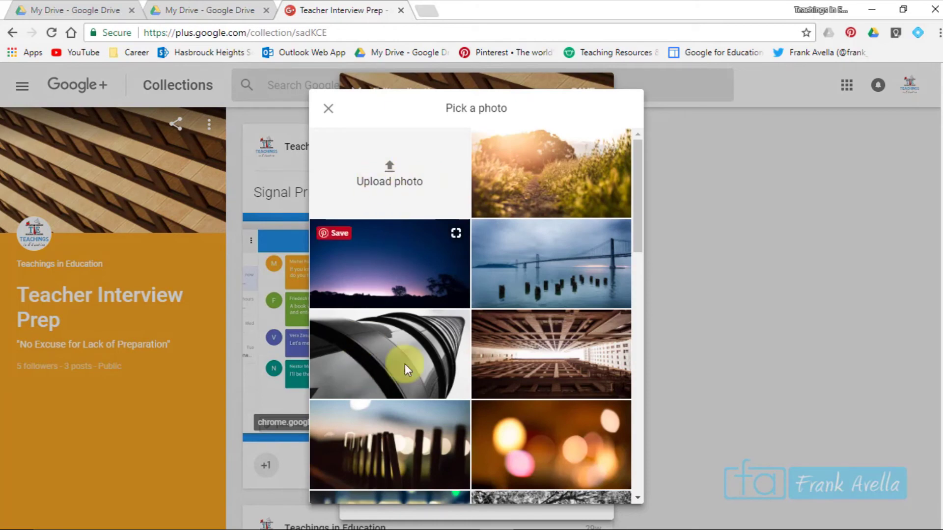
{"action": "left_click", "coordinate": [210, 125]}
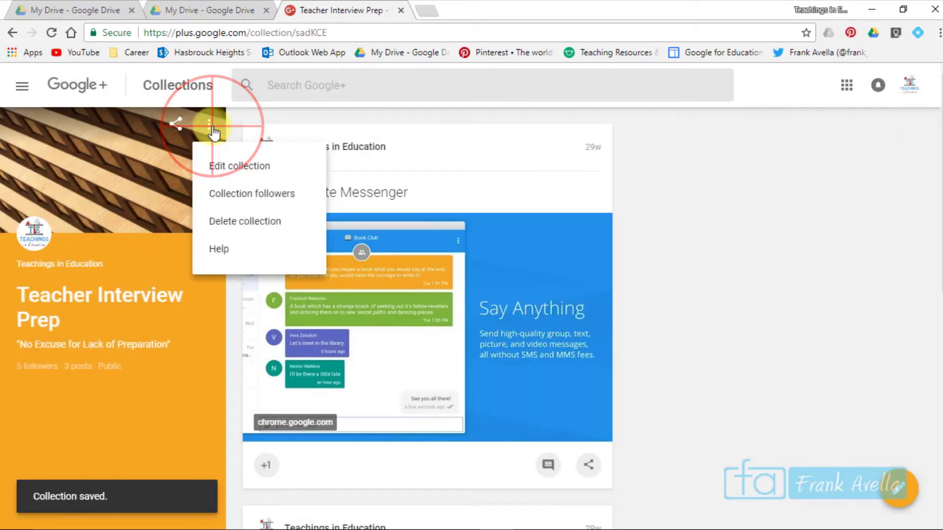
{"action": "left_click", "coordinate": [244, 229]}
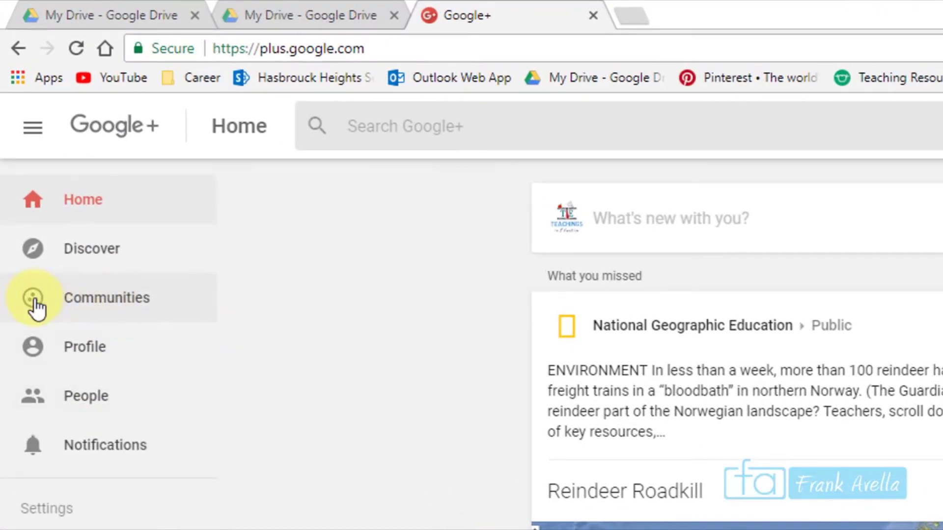
Browse more recommended communities and open Strategic Social Networking
{"action": "left_click", "coordinate": [101, 297]}
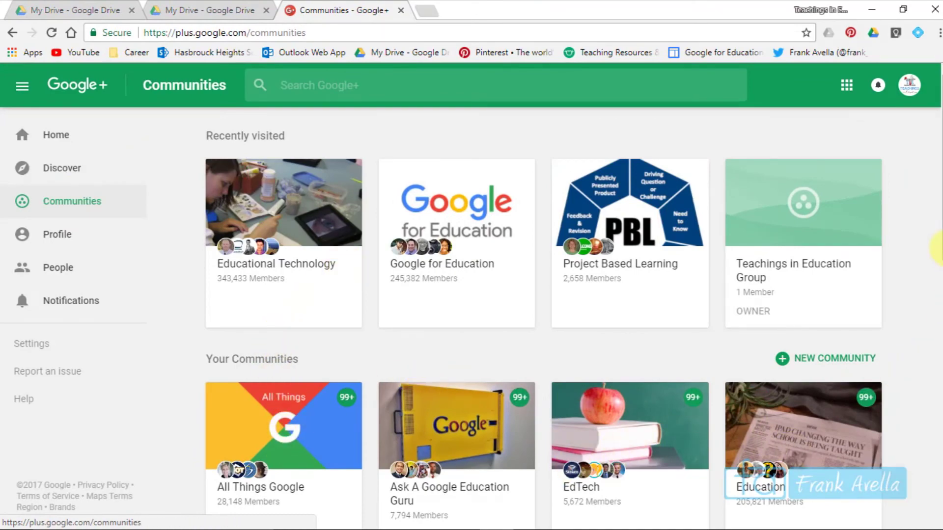
{"action": "left_click_drag", "start_coordinate": [939, 248], "coordinate": [939, 522]}
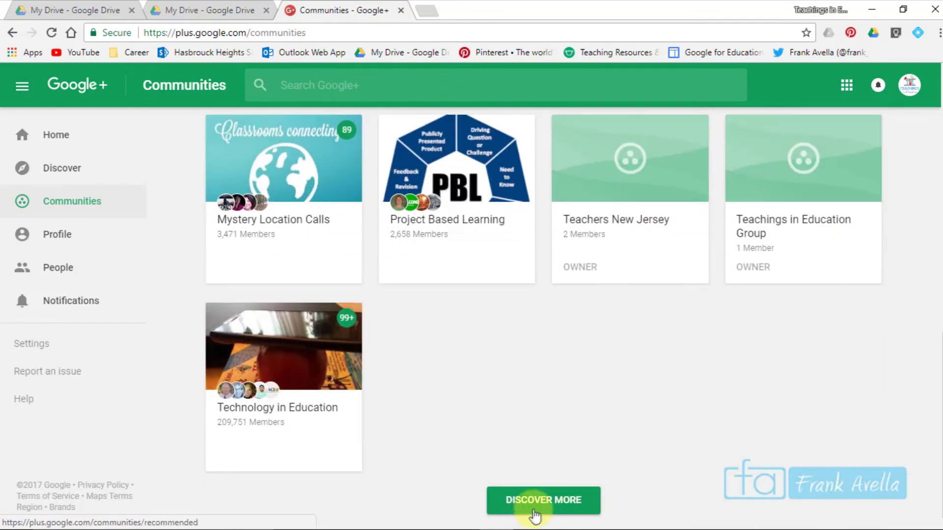
{"action": "left_click", "coordinate": [555, 504]}
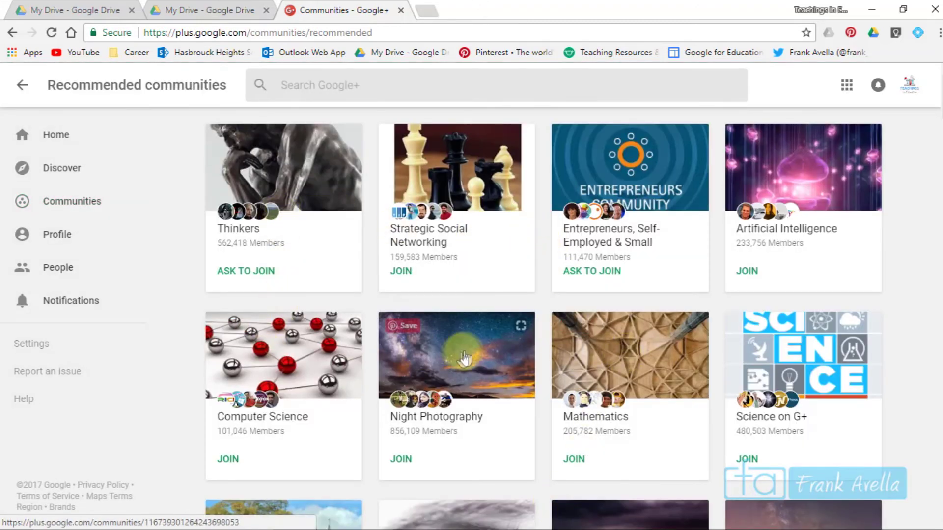
{"action": "left_click", "coordinate": [483, 222]}
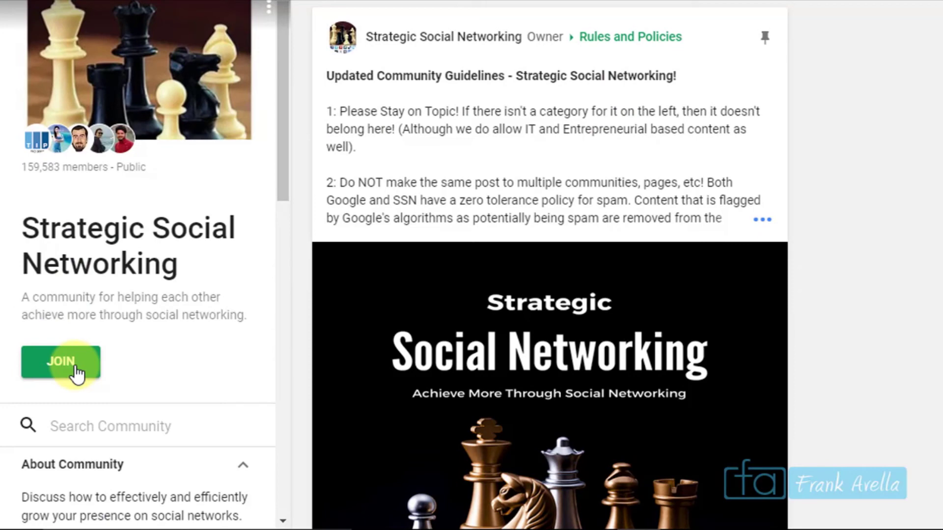
Join the Strategic Social Networking community
{"action": "left_click", "coordinate": [75, 371]}
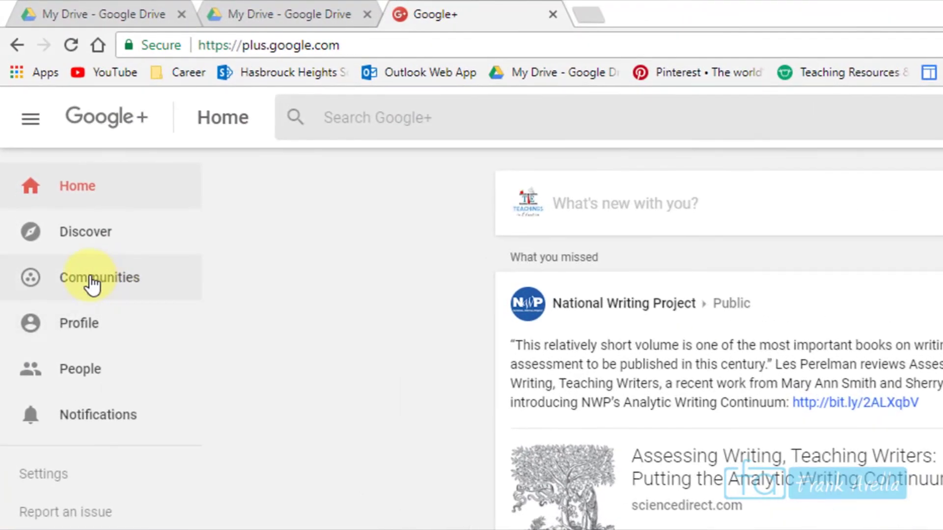
Create a private community 'Teachers for Google Plus' hidden from search
{"action": "left_click", "coordinate": [92, 284]}
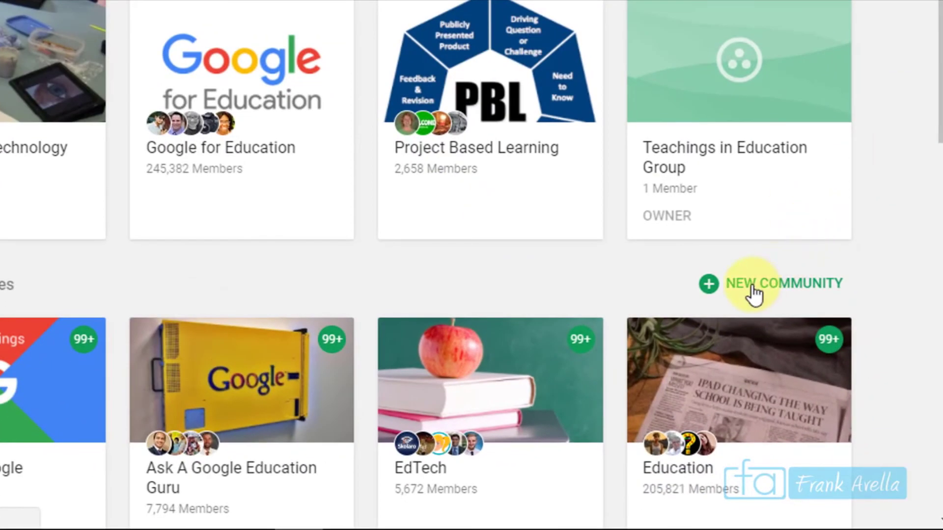
{"action": "left_click", "coordinate": [752, 289]}
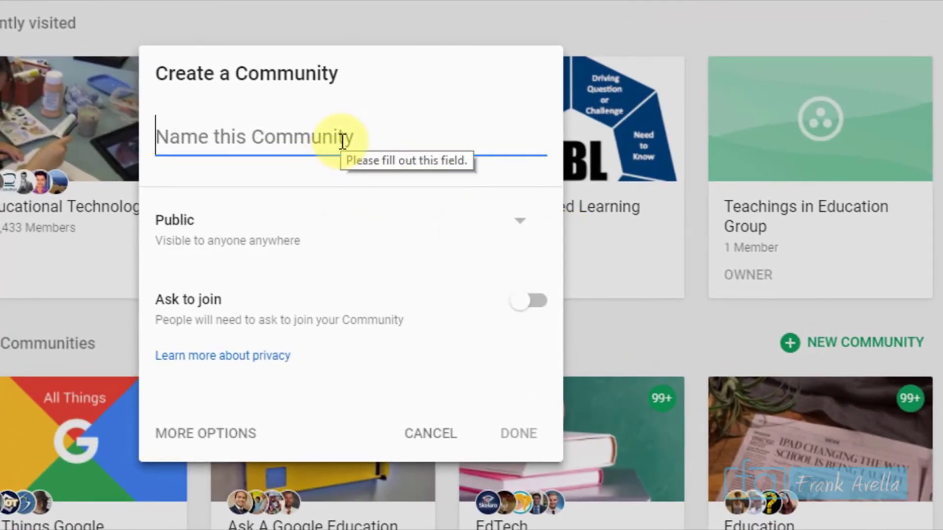
{"action": "type", "text": "Teachers for Google Plus"}
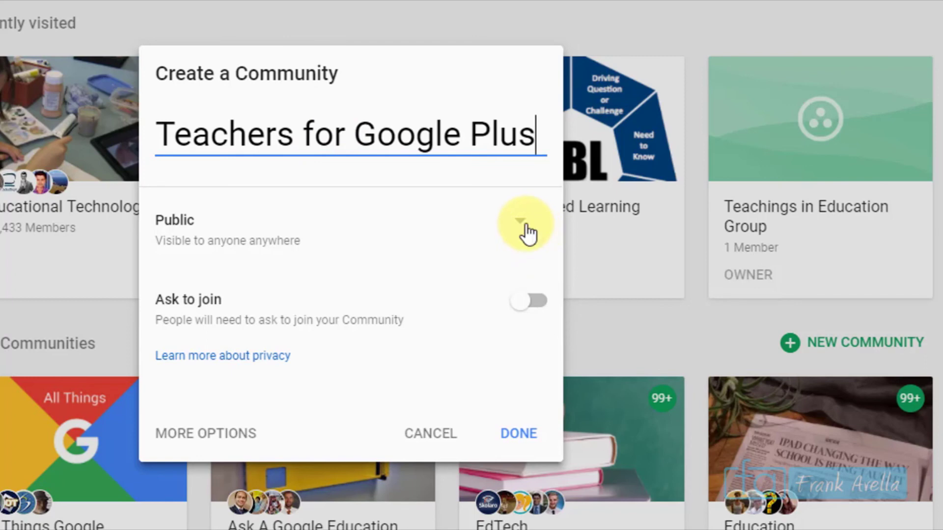
{"action": "left_click", "coordinate": [512, 220]}
{"action": "left_click", "coordinate": [368, 298]}
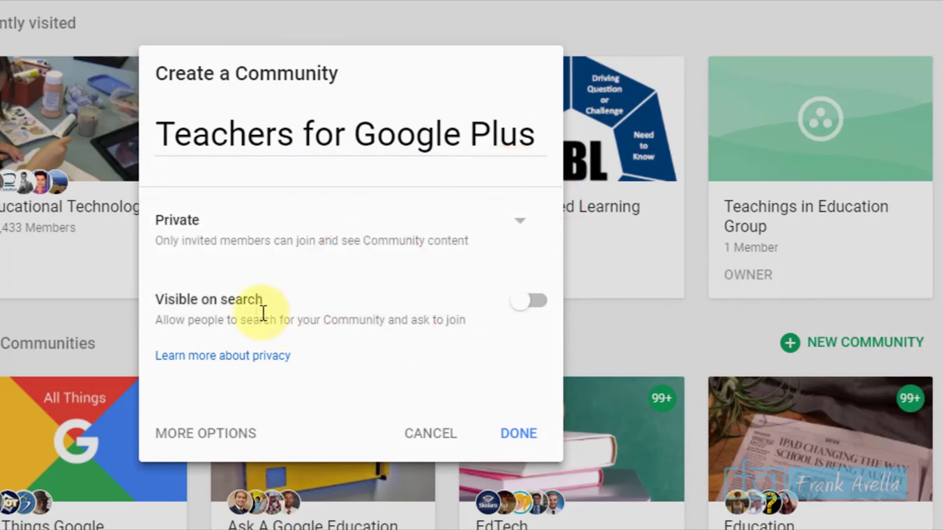
{"action": "left_click", "coordinate": [522, 300]}
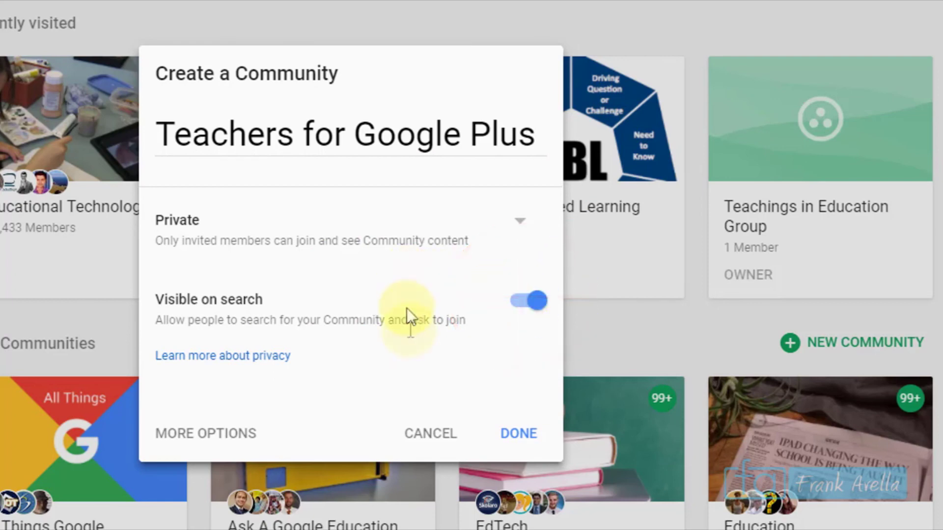
{"action": "left_click", "coordinate": [535, 301]}
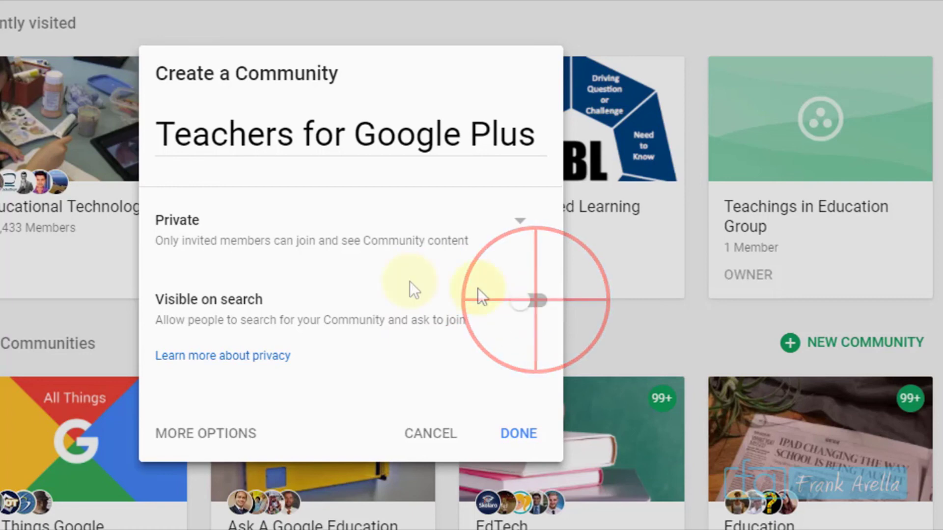
{"action": "left_click", "coordinate": [519, 434]}
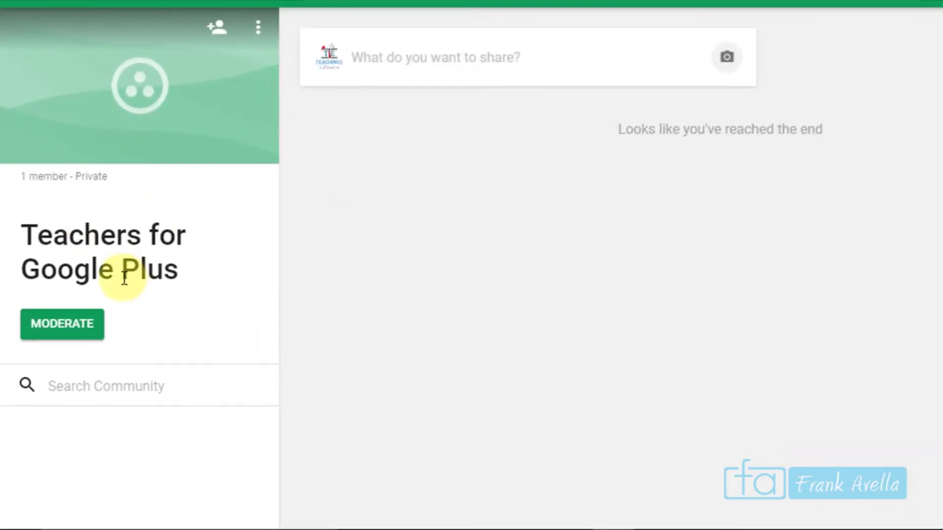
Open the moderation tools of the Teachers for Google Plus community
{"action": "left_click", "coordinate": [54, 329]}
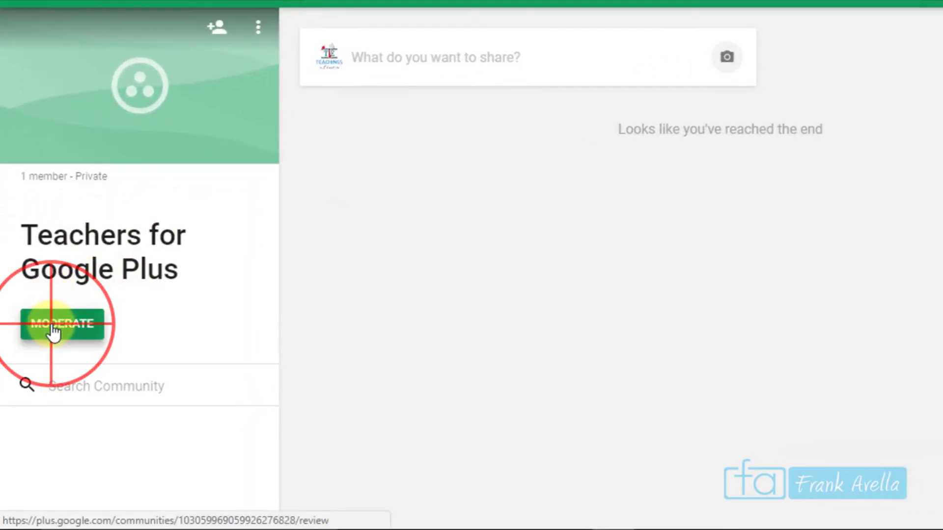